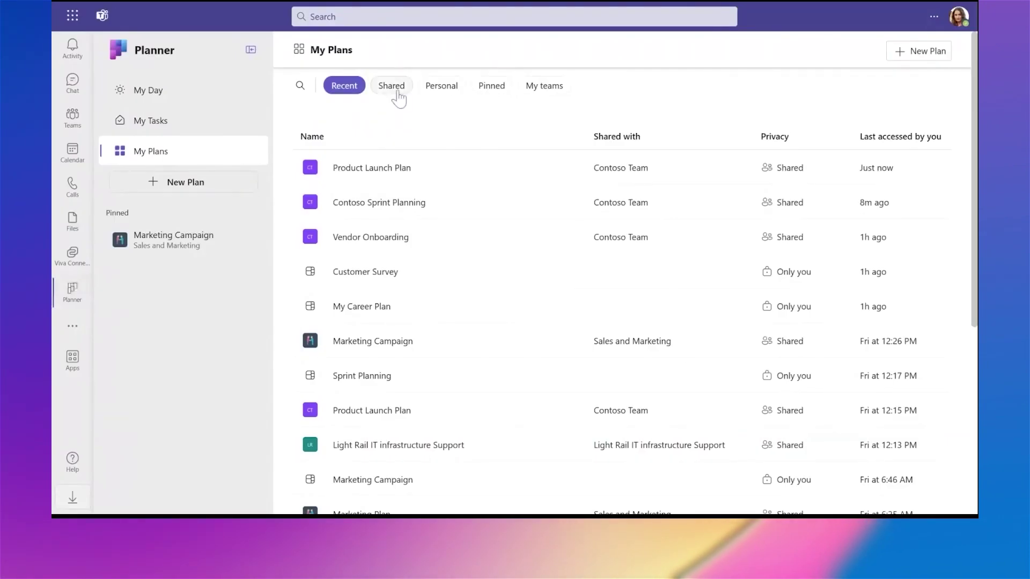
- Pin Vendor Onboarding (Shared) and My Career Plan (Personal) to the sidebar, then start a new plan
{"action": "left_click", "coordinate": [397, 93]}
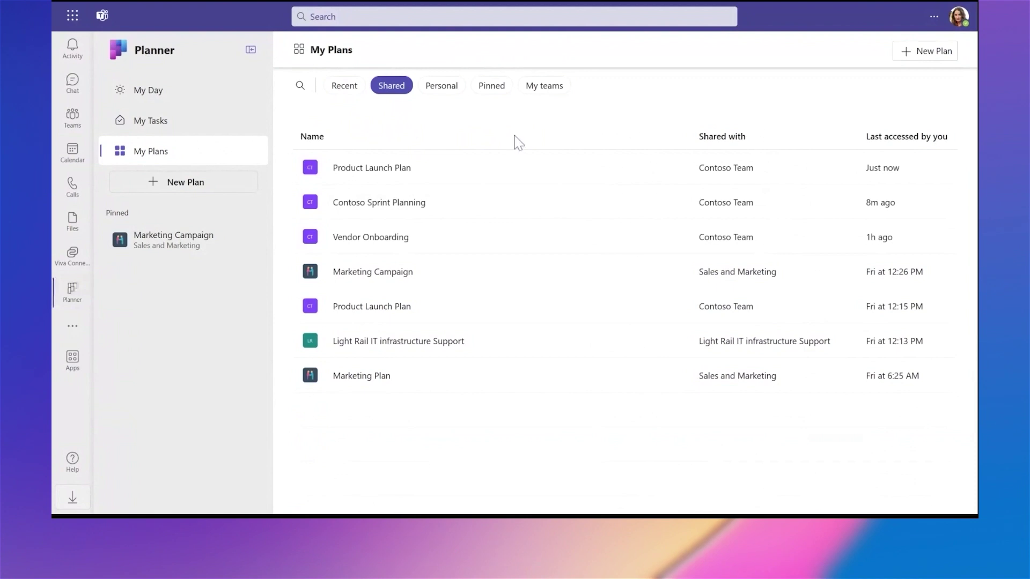
{"action": "left_click", "coordinate": [653, 237]}
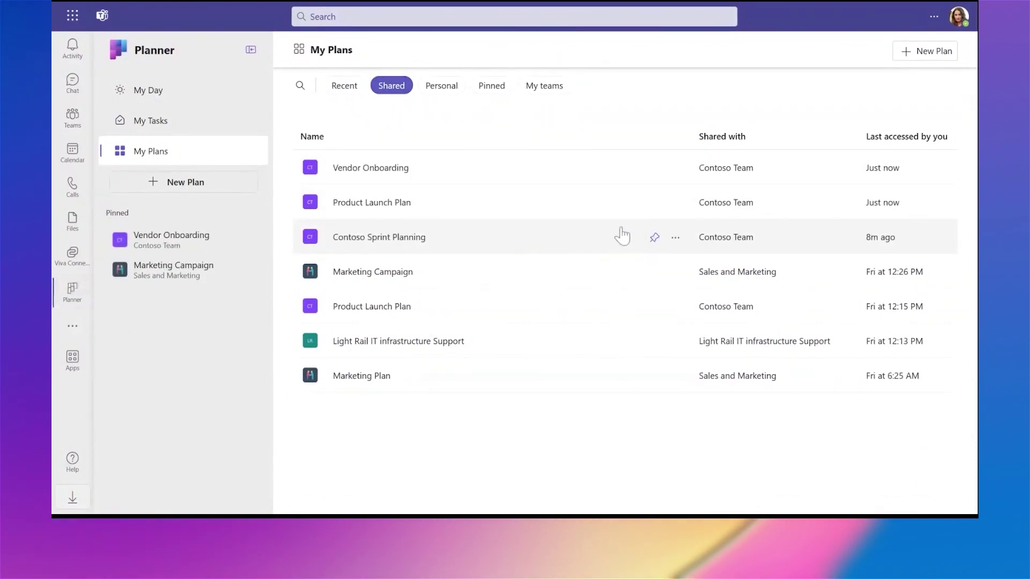
{"action": "left_click", "coordinate": [447, 88]}
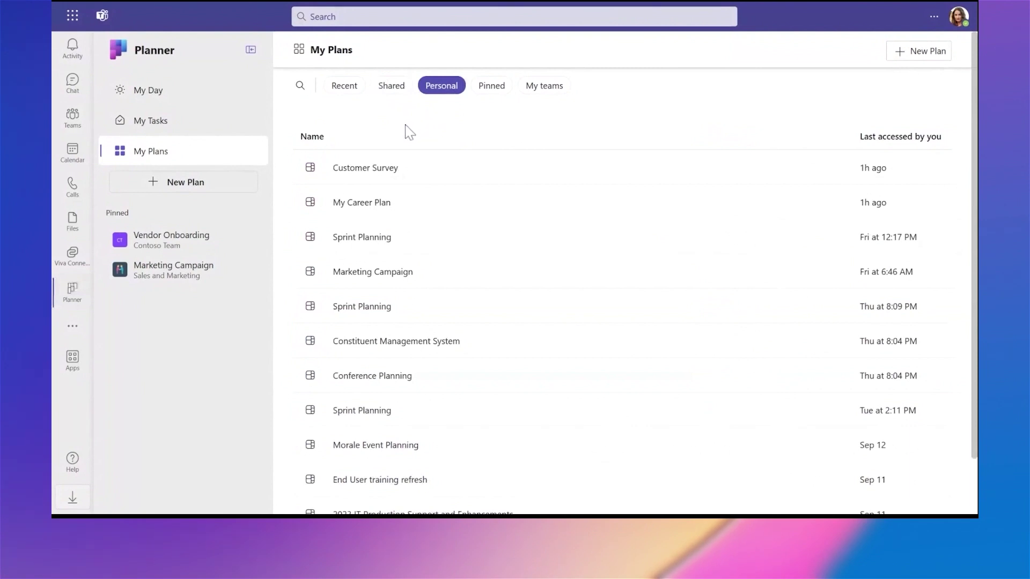
{"action": "mouse_move", "coordinate": [815, 203]}
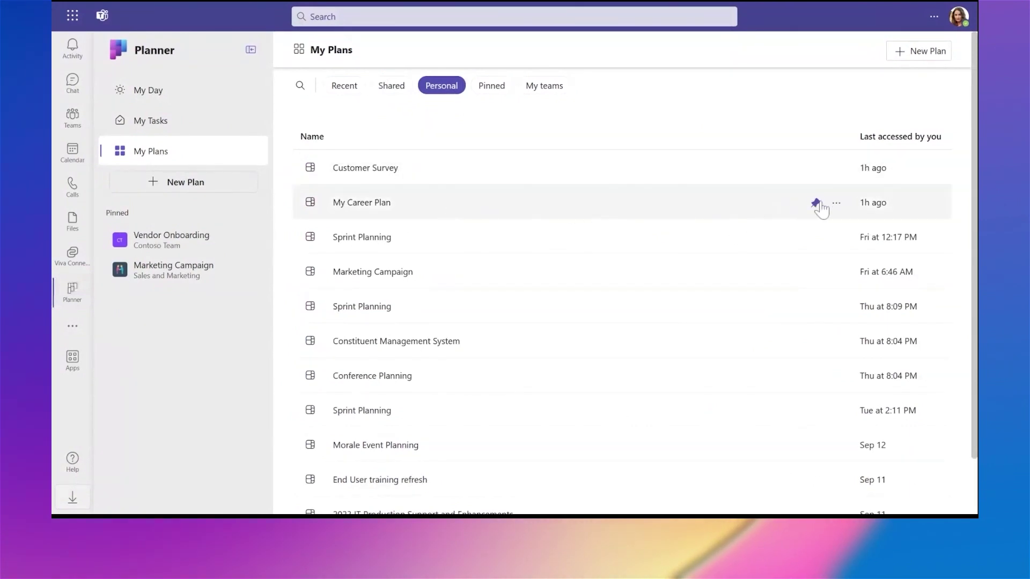
{"action": "left_click", "coordinate": [816, 204]}
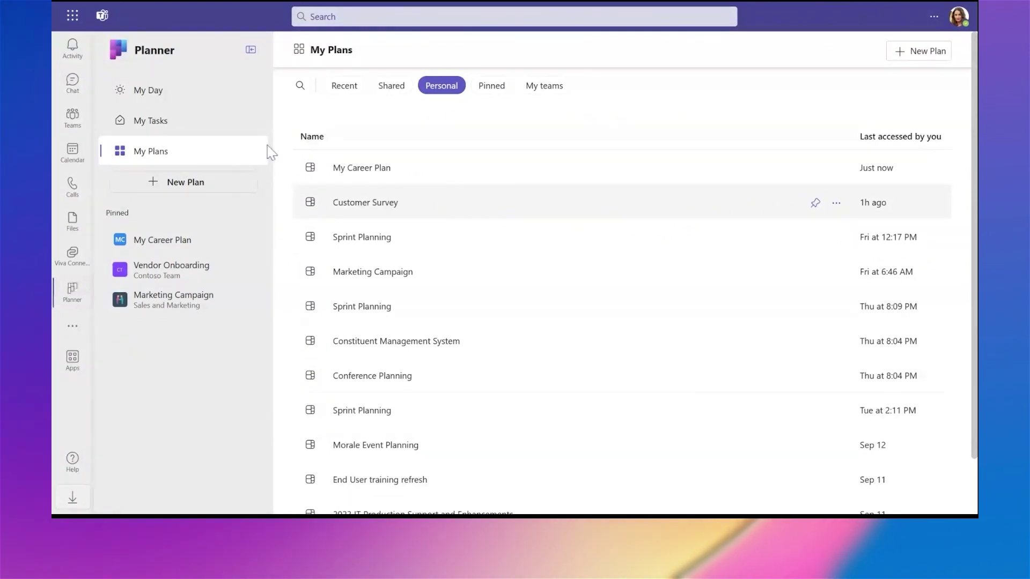
{"action": "left_click", "coordinate": [209, 185]}
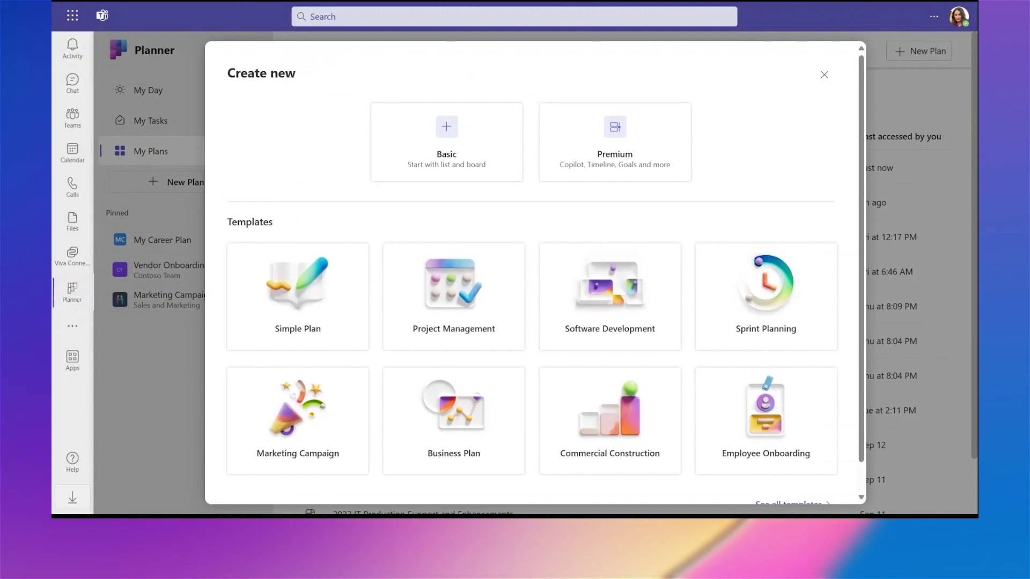
- Create a blank Basic plan named 'Product Launch Plan' with Pin to left nav checked
{"action": "left_click", "coordinate": [470, 165]}
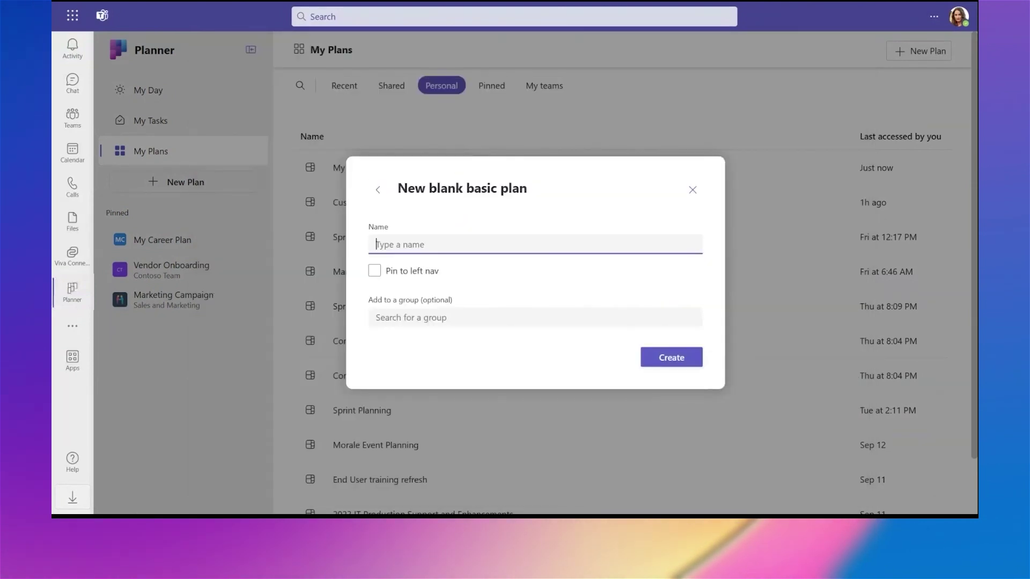
{"action": "type", "text": "Product Launch Plan"}
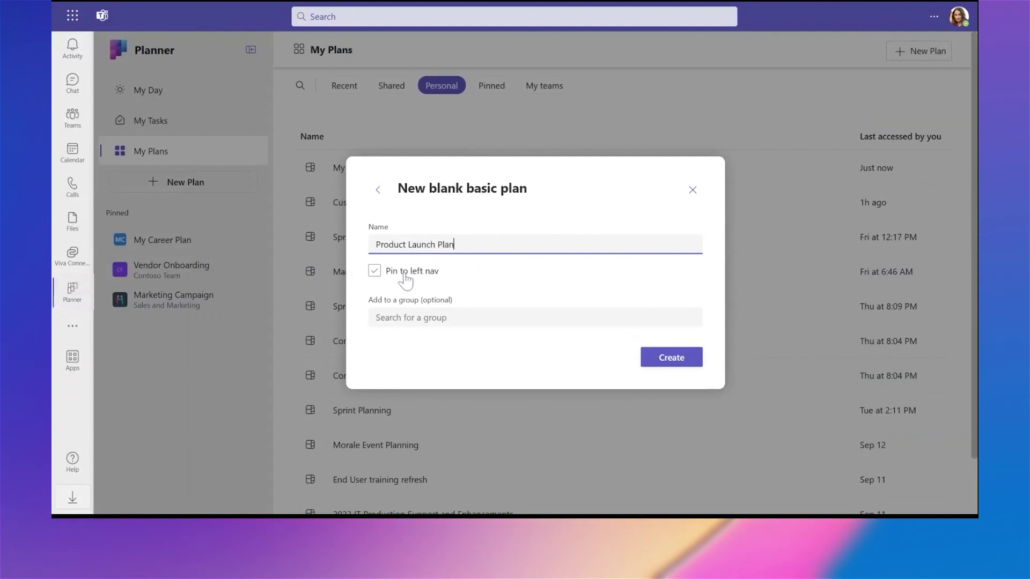
{"action": "left_click", "coordinate": [404, 276]}
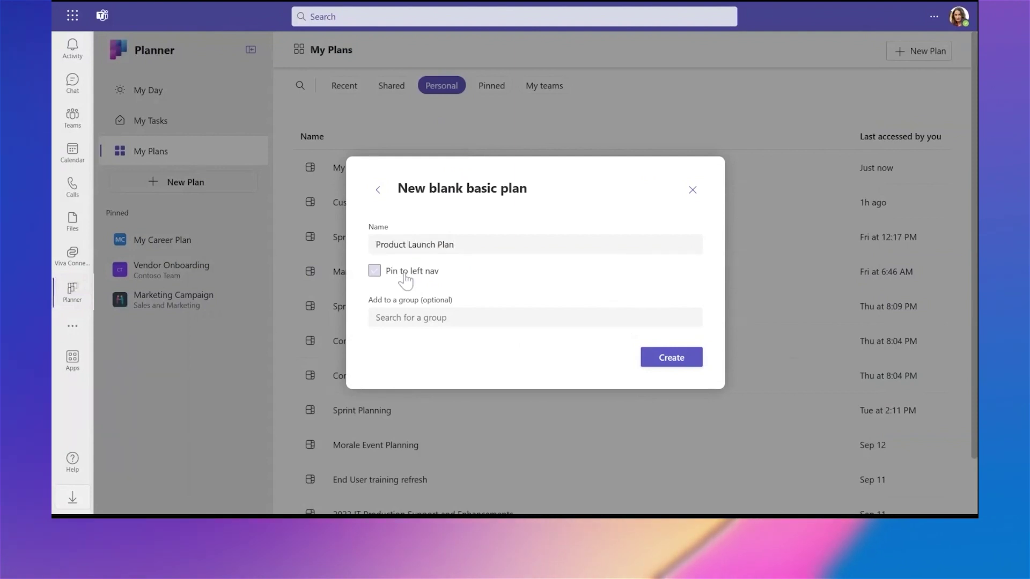
{"action": "left_click", "coordinate": [671, 358]}
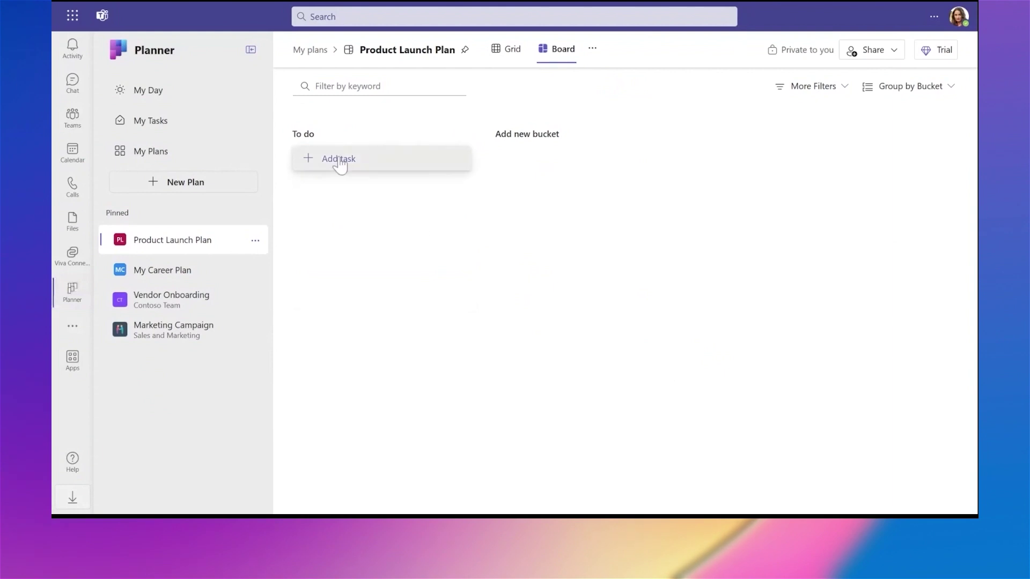
- Add the kickoff meeting task due October 26 and a 'Create the launch schedule' task
{"action": "left_click", "coordinate": [338, 161]}
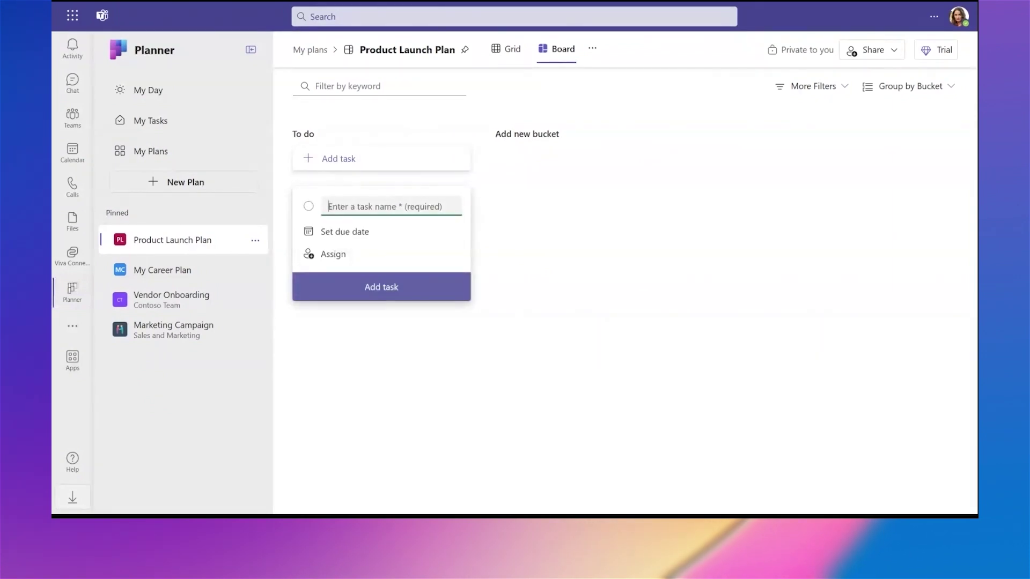
{"action": "type", "text": "Schedule the kickoff meeting"}
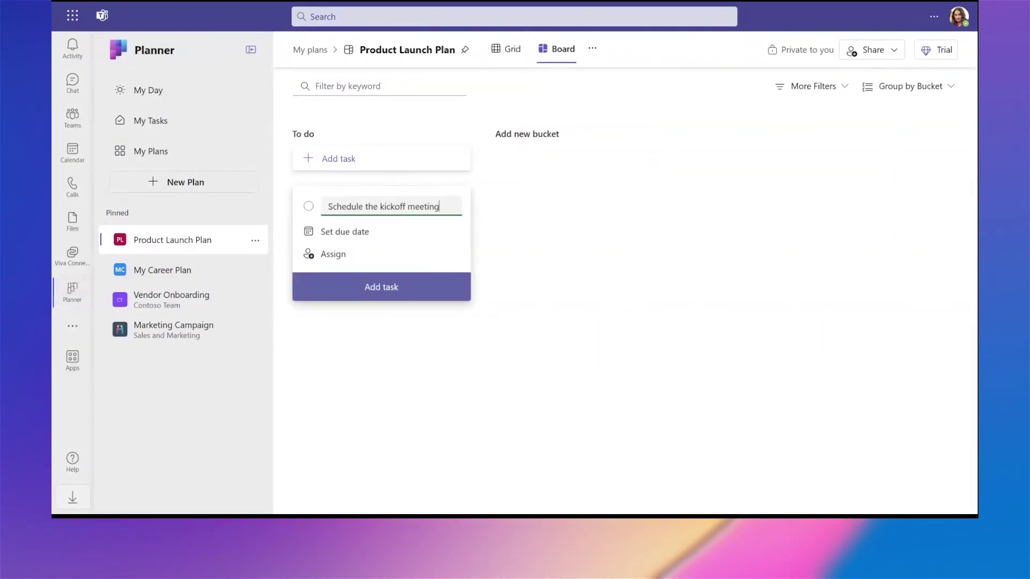
{"action": "left_click", "coordinate": [356, 236]}
{"action": "left_click", "coordinate": [386, 343]}
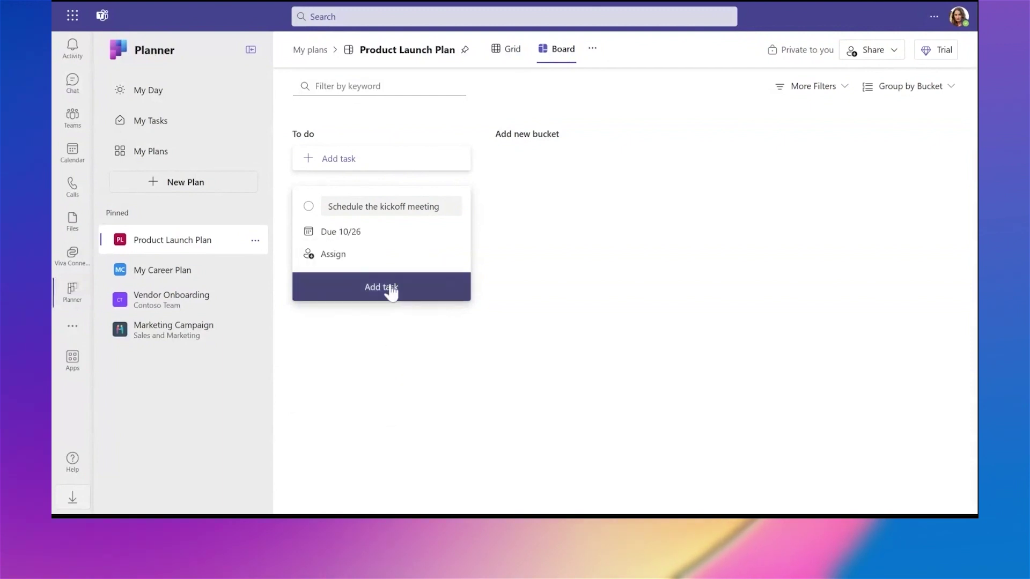
{"action": "left_click", "coordinate": [392, 290]}
{"action": "type", "text": "Create the launch schedu"}
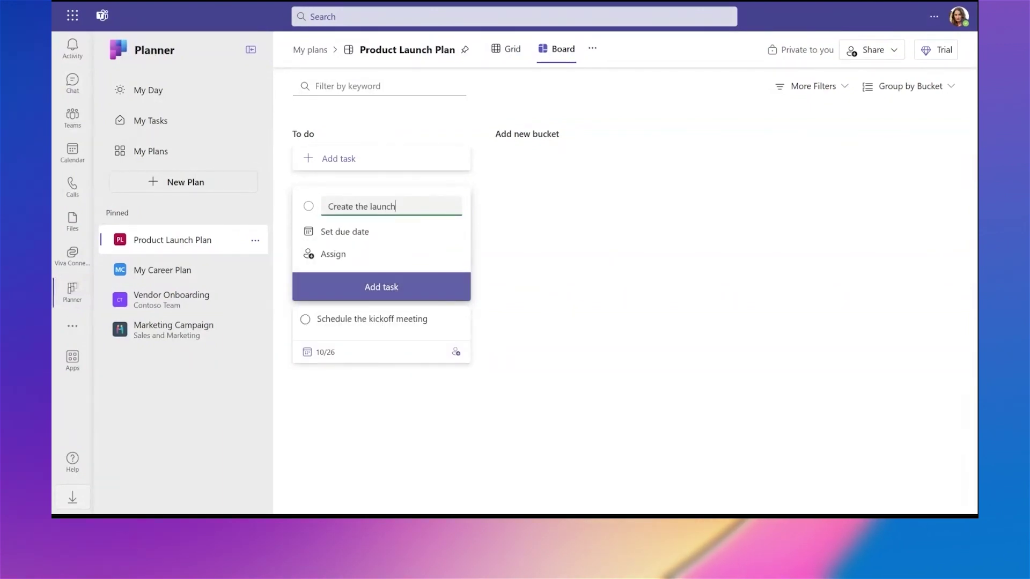
{"action": "type", "text": "le"}
{"action": "key", "text": "Return"}
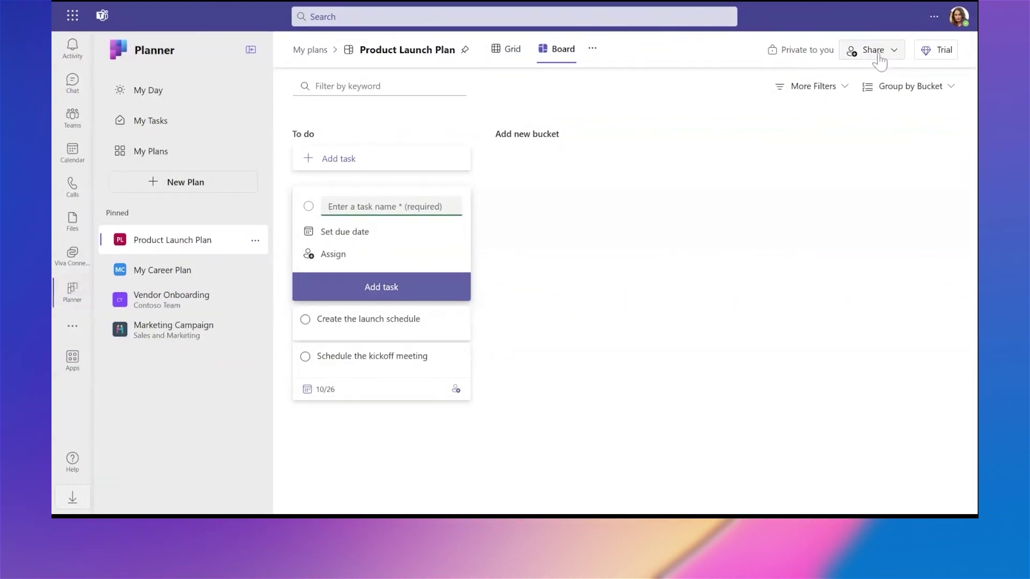
- Share the plan by adding it to the existing Contoso Team group
{"action": "left_click", "coordinate": [857, 49]}
{"action": "left_click", "coordinate": [512, 192]}
{"action": "left_click", "coordinate": [483, 234]}
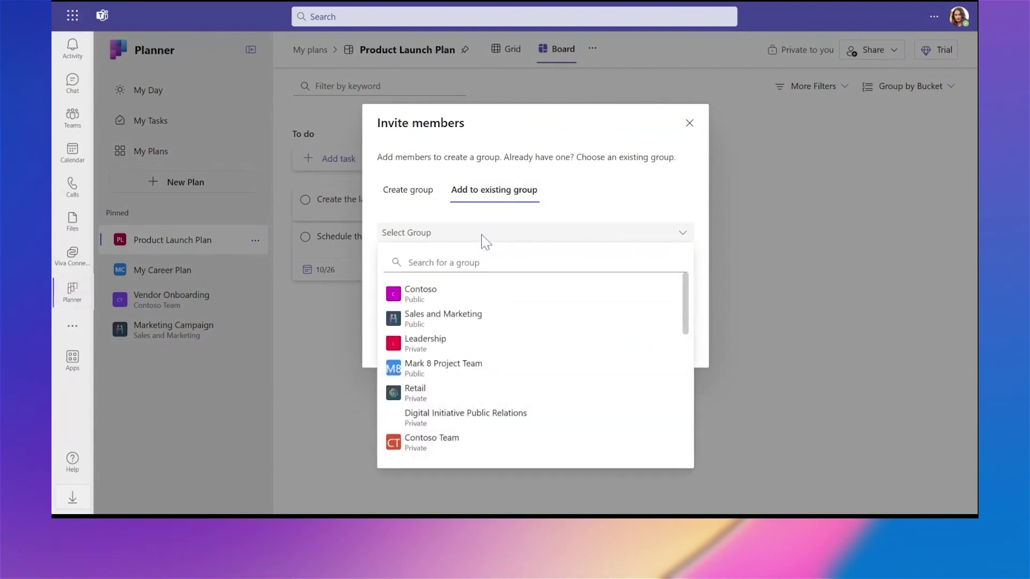
{"action": "left_click", "coordinate": [429, 444]}
{"action": "left_click", "coordinate": [670, 348]}
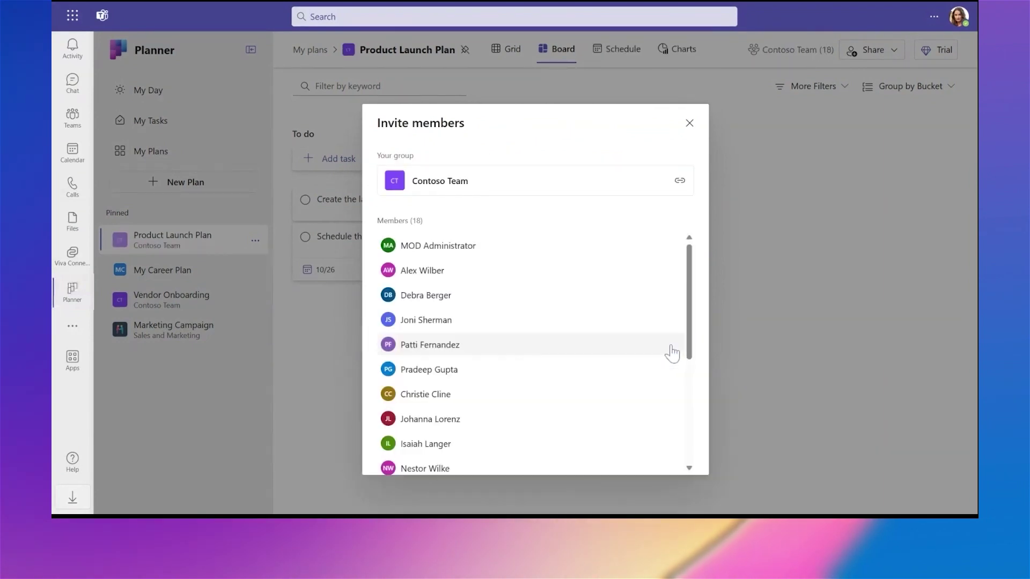
{"action": "left_click", "coordinate": [690, 124]}
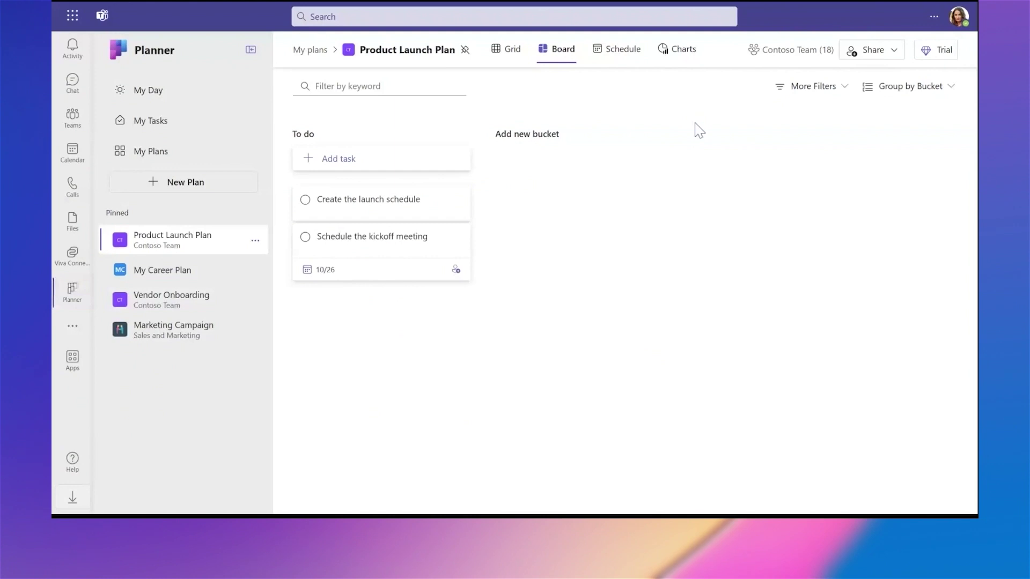
- Assign the Create the launch schedule task to a team member
{"action": "left_click", "coordinate": [460, 200]}
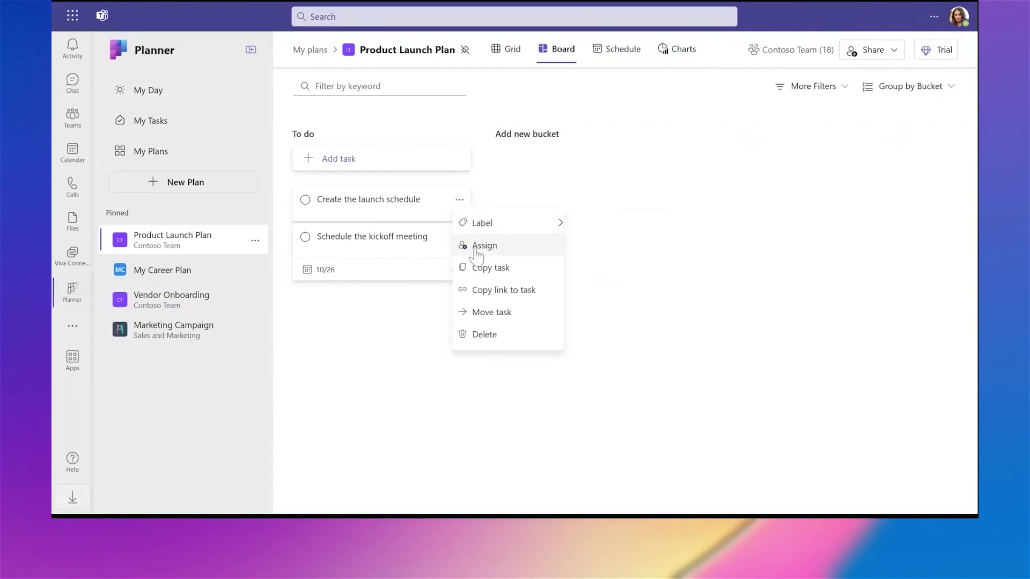
{"action": "left_click", "coordinate": [472, 245]}
{"action": "left_click", "coordinate": [345, 291]}
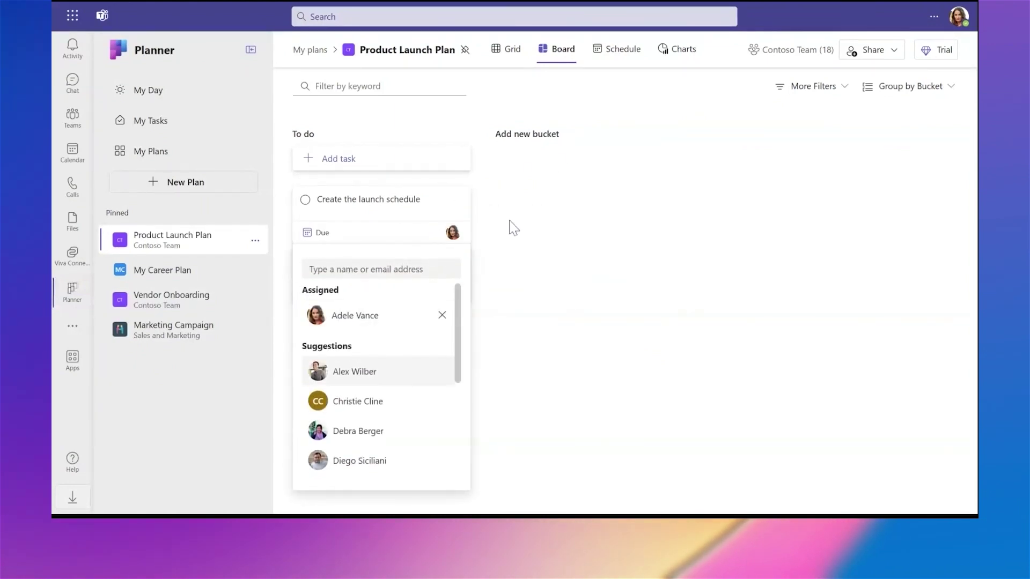
{"action": "left_click", "coordinate": [510, 225]}
{"action": "left_click", "coordinate": [459, 259]}
{"action": "left_click", "coordinate": [477, 302]}
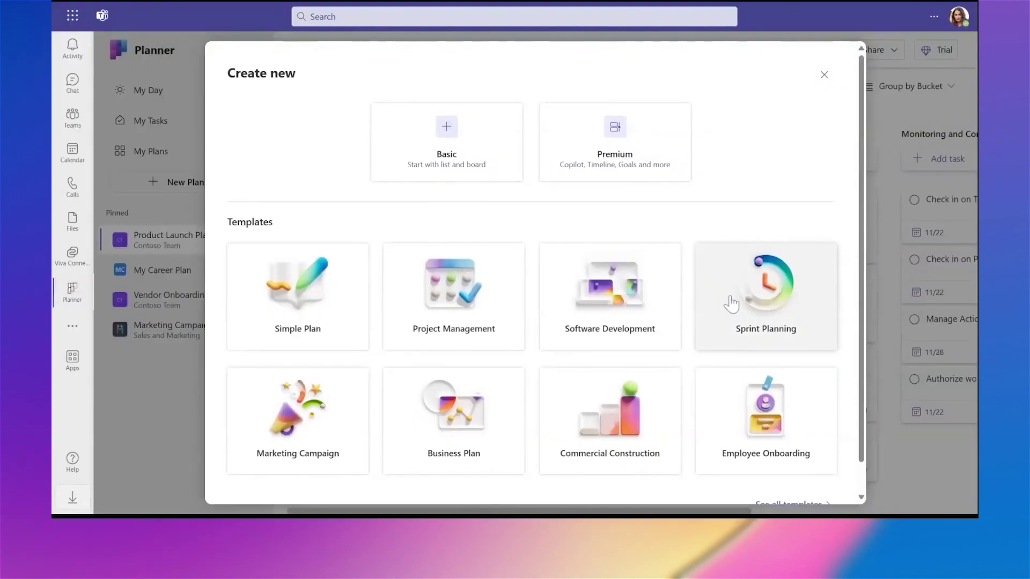
- Create the Contoso Sprint Planning plan from the Sprint Planning template
{"action": "left_click", "coordinate": [731, 302]}
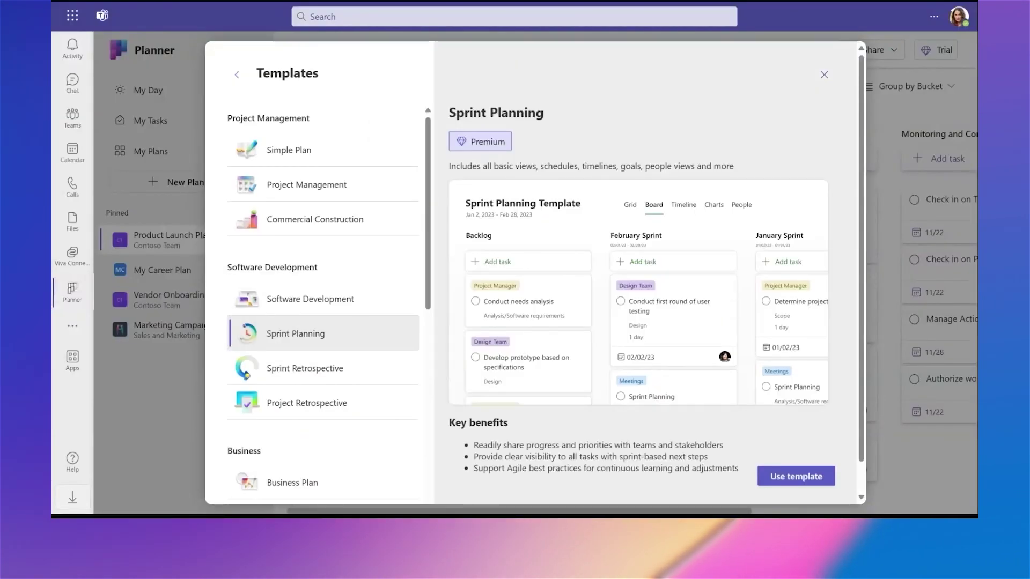
{"action": "left_click", "coordinate": [782, 482]}
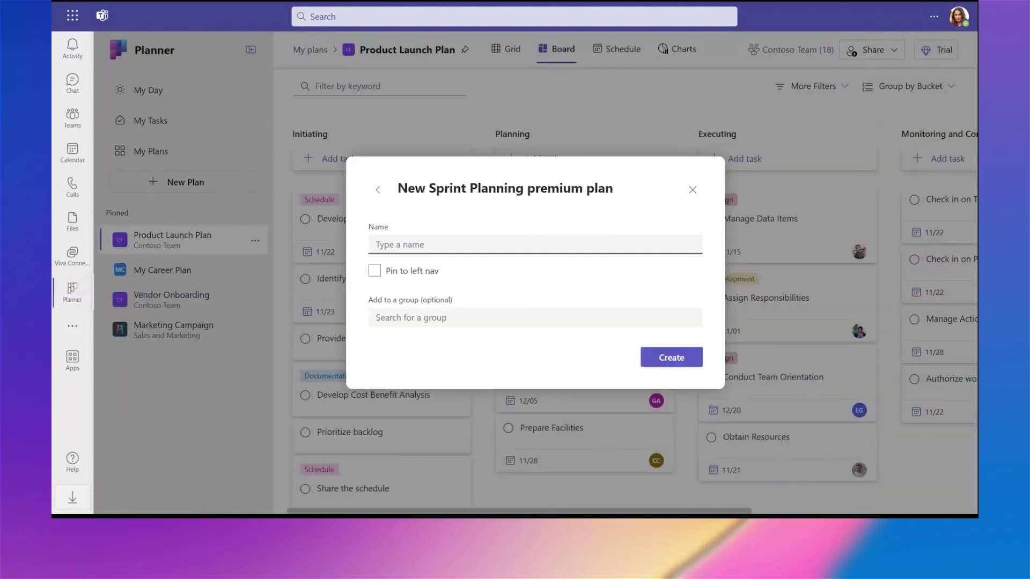
{"action": "type", "text": "Contoso Sprint Planning"}
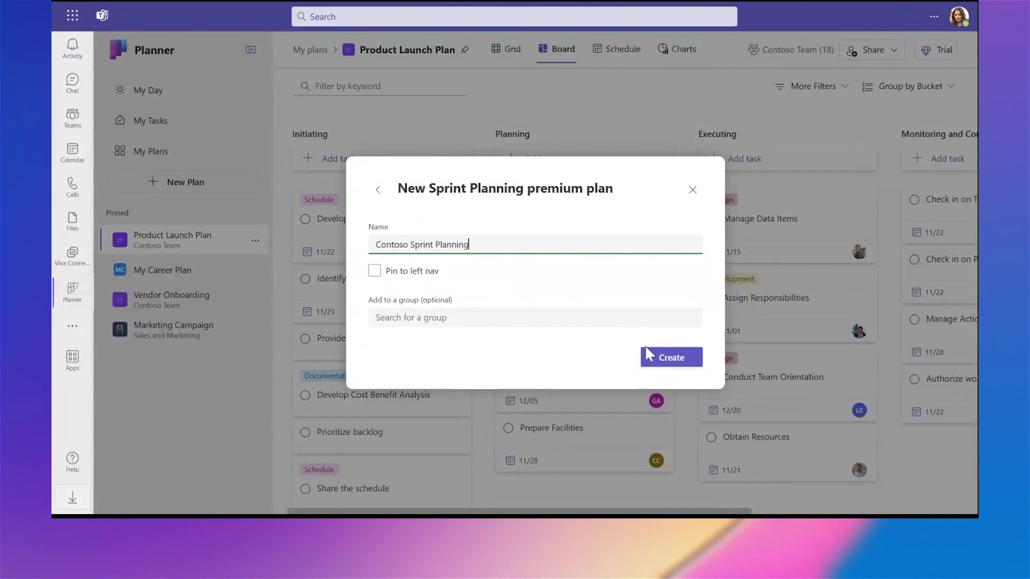
{"action": "left_click", "coordinate": [647, 350]}
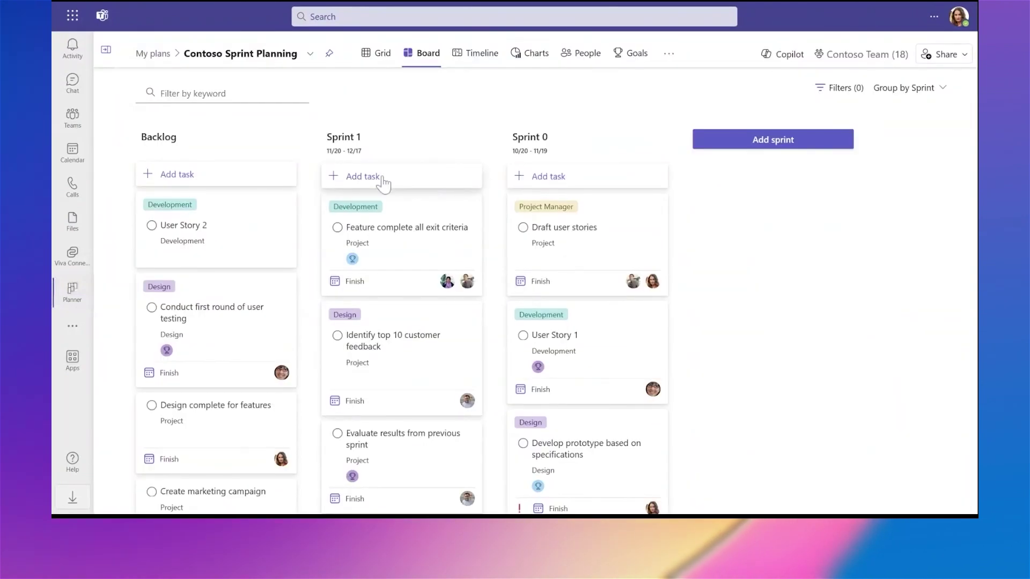
- Add Schedule retrospectives to Sprint 1 and move Conduct first round of user testing into Sprint 0
{"action": "left_click", "coordinate": [409, 172]}
{"action": "type", "text": "Schedule retrospectives"}
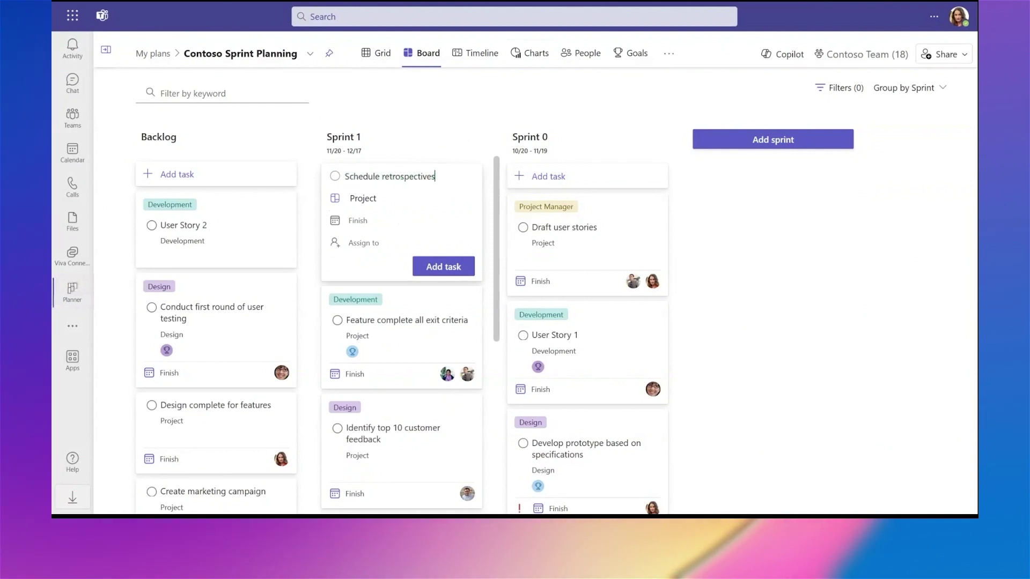
{"action": "key", "text": "Return"}
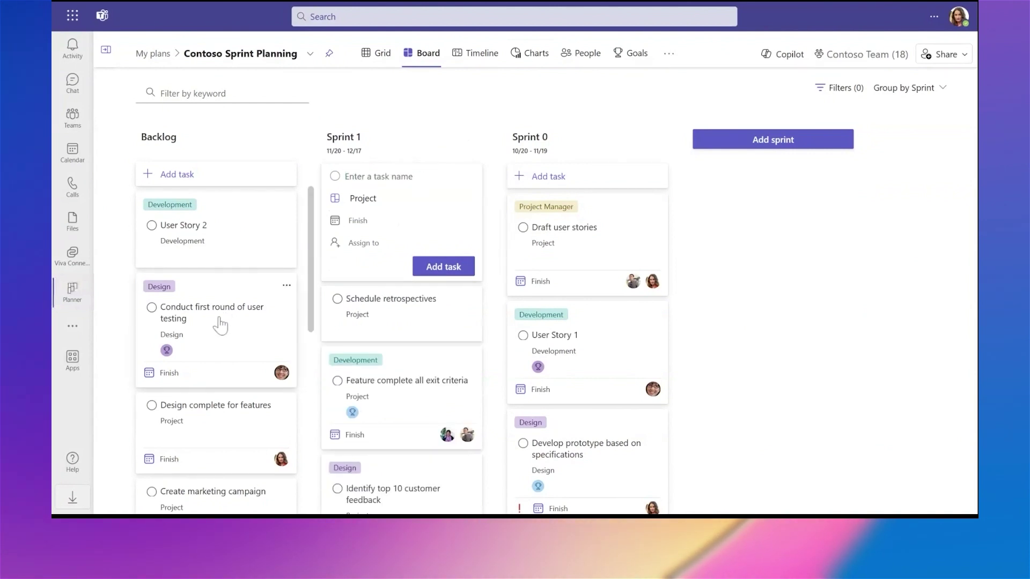
{"action": "left_click_drag", "start_coordinate": [220, 324], "coordinate": [560, 371]}
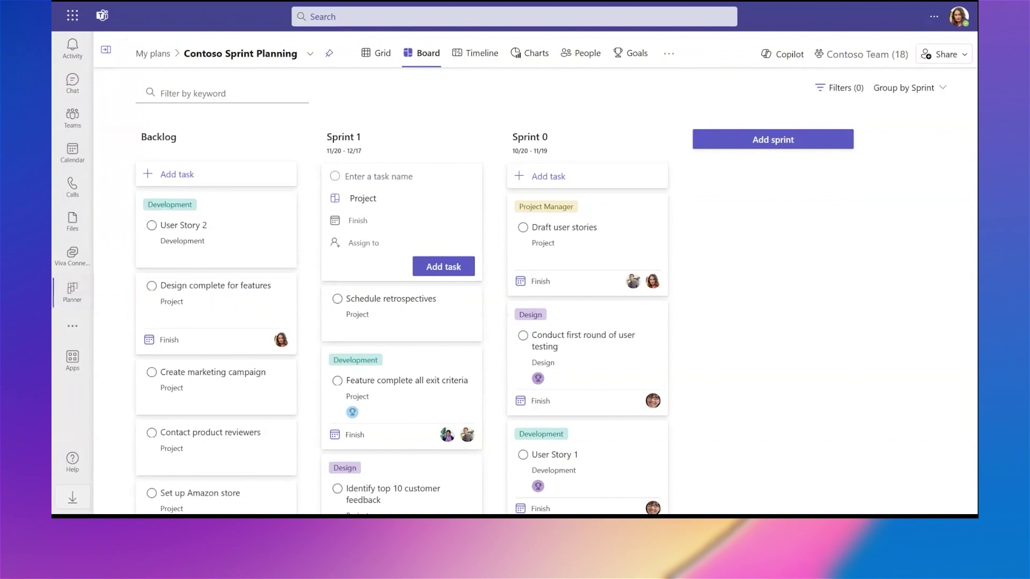
{"action": "left_click", "coordinate": [632, 53]}
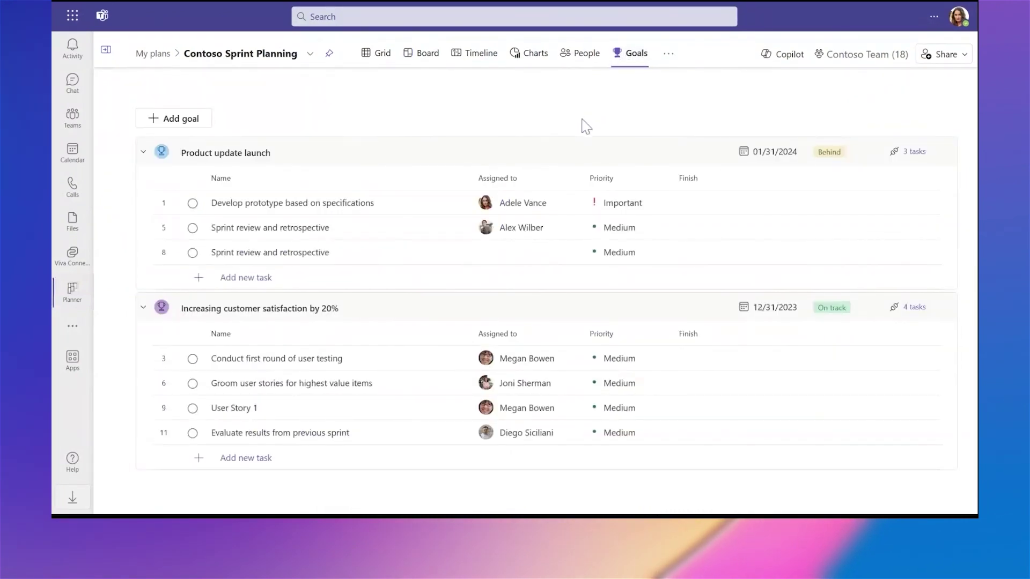
- Link Feature complete all exit criteria to the Product update launch goal, leaving customer satisfaction unchanged
{"action": "left_click", "coordinate": [913, 152]}
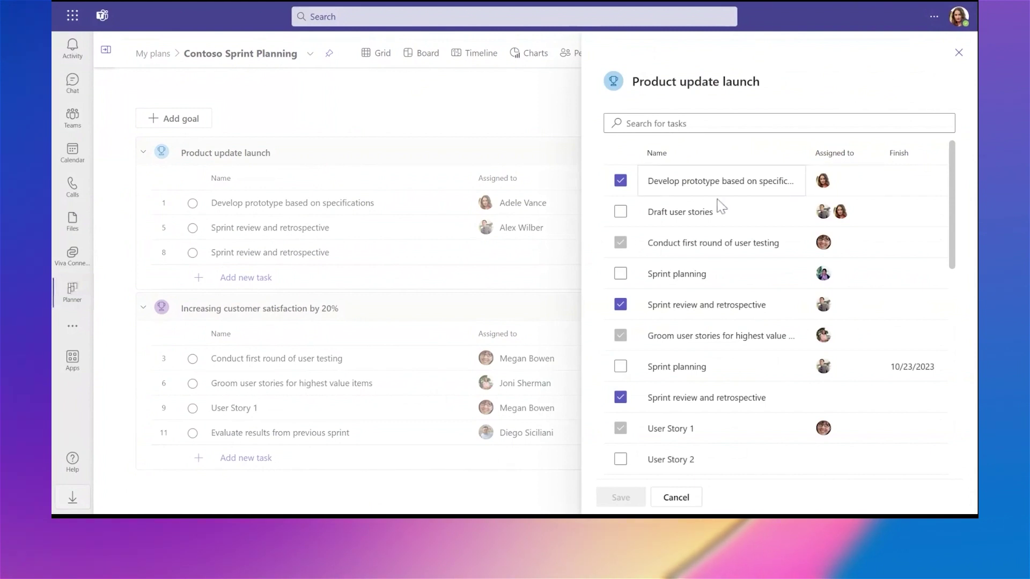
{"action": "scroll", "coordinate": [719, 203], "scroll_direction": "down", "scroll_amount": 2}
{"action": "scroll", "coordinate": [716, 209], "scroll_direction": "down", "scroll_amount": 3}
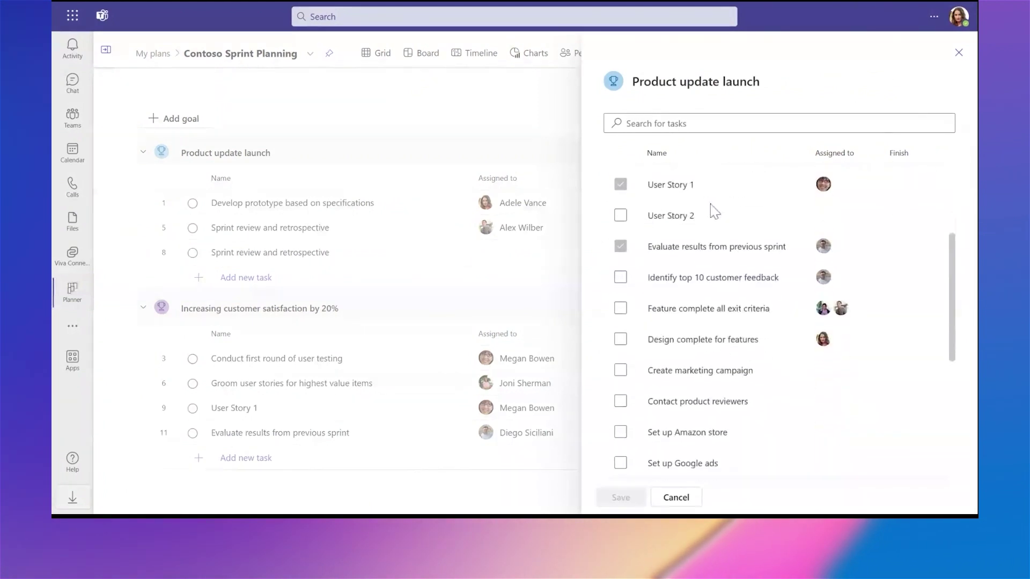
{"action": "left_click", "coordinate": [621, 309]}
{"action": "left_click", "coordinate": [621, 497]}
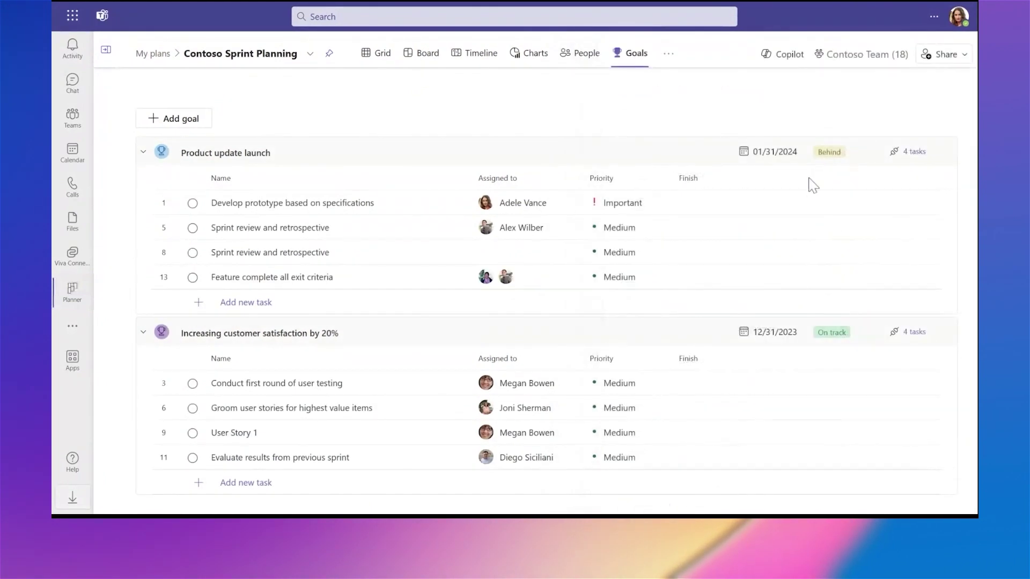
{"action": "left_click", "coordinate": [914, 329]}
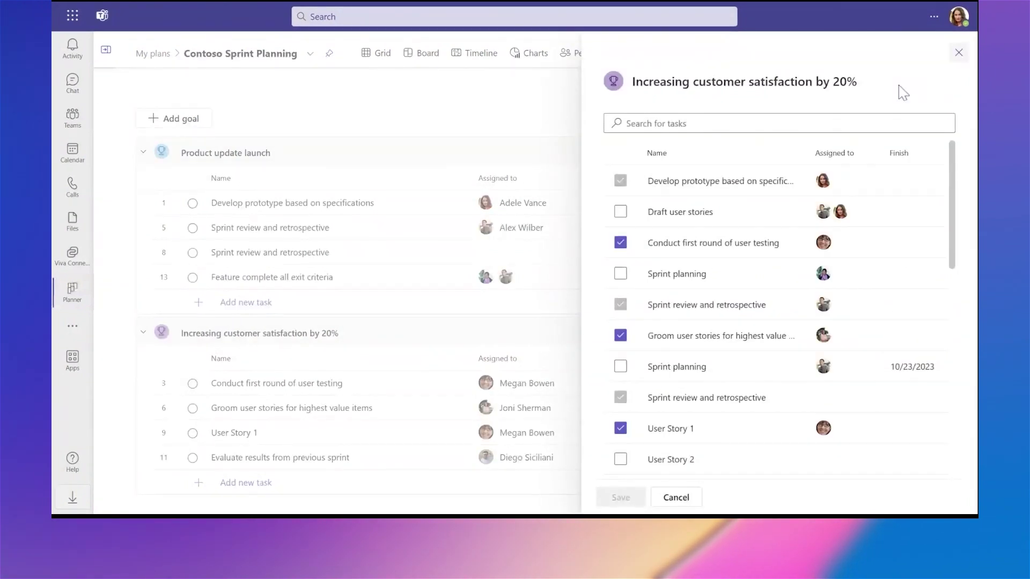
{"action": "left_click", "coordinate": [956, 55]}
- Set the Product update launch goal status to On track
{"action": "left_click", "coordinate": [831, 152]}
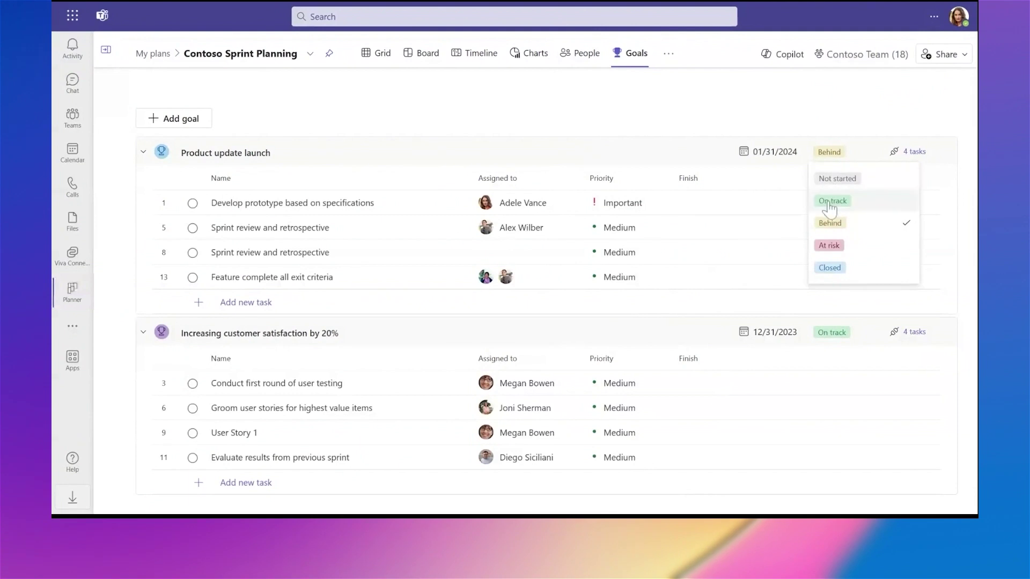
{"action": "left_click", "coordinate": [829, 206]}
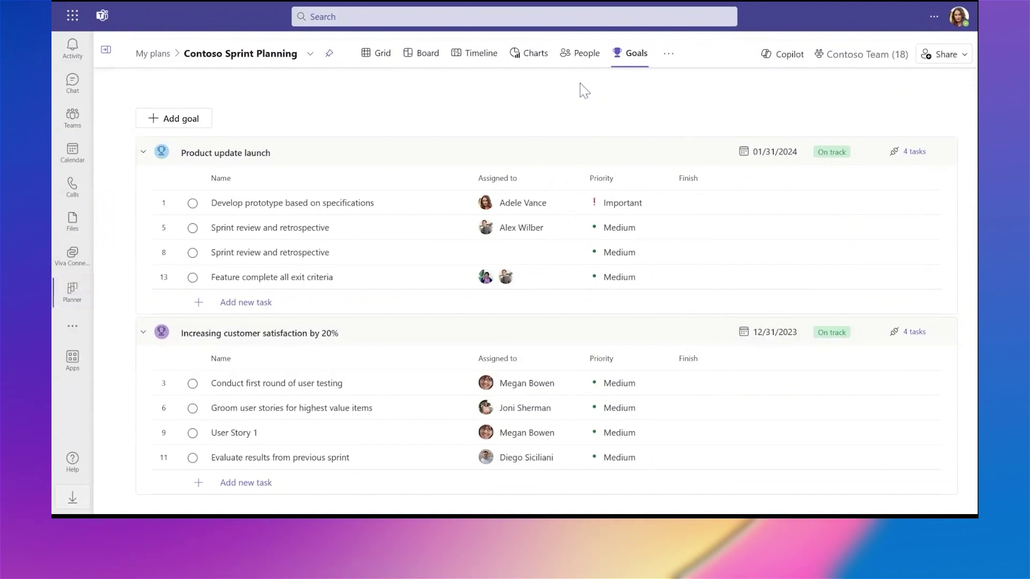
{"action": "left_click", "coordinate": [582, 54]}
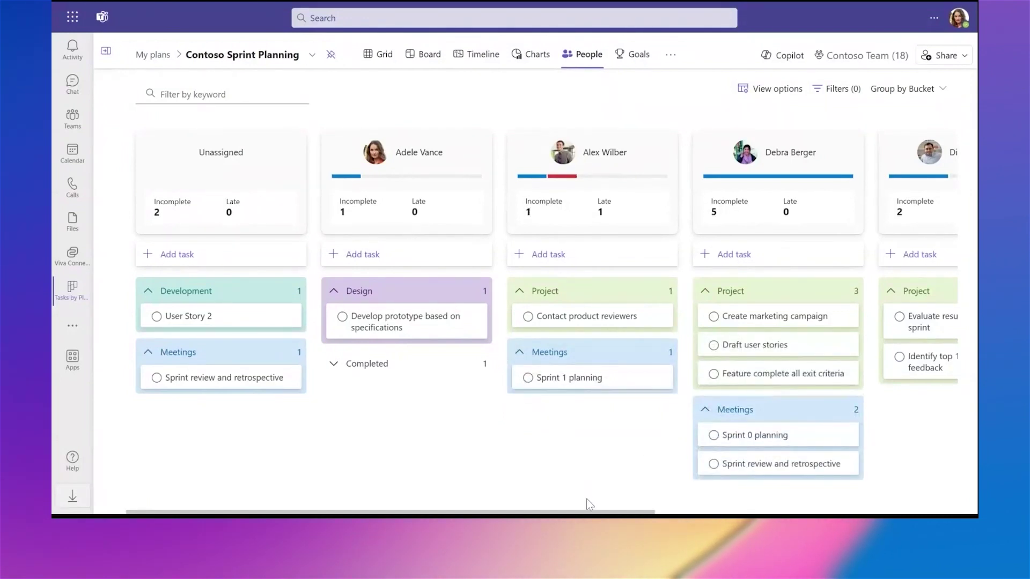
- Drag the Draft user stories card from Alex Wilber's column into Debra Berger's column
{"action": "left_click_drag", "start_coordinate": [584, 511], "coordinate": [837, 512]}
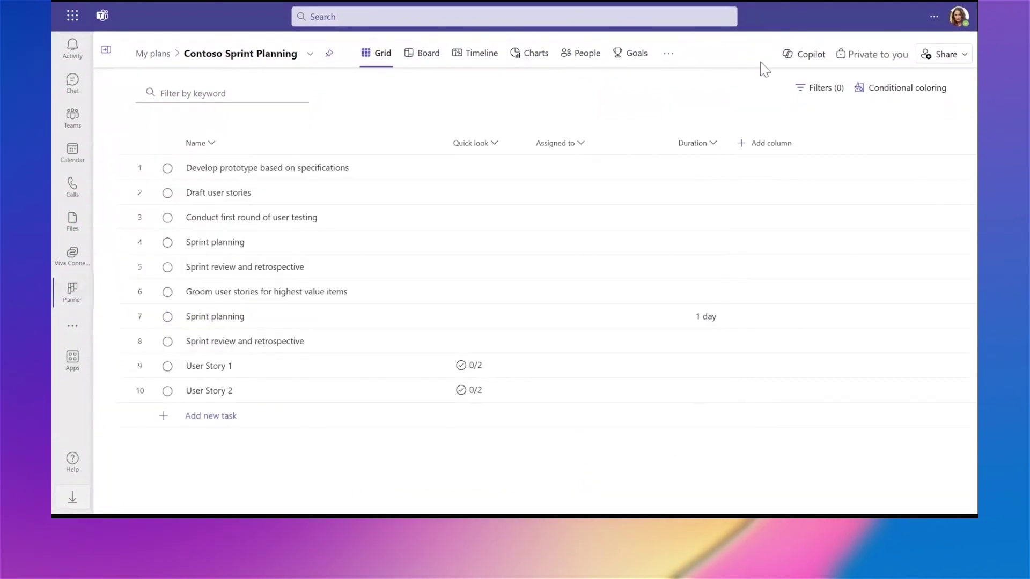
- Have Copilot add tasks for 'product launch' and keep its four suggested tasks
{"action": "left_click", "coordinate": [790, 53]}
{"action": "left_click", "coordinate": [810, 166]}
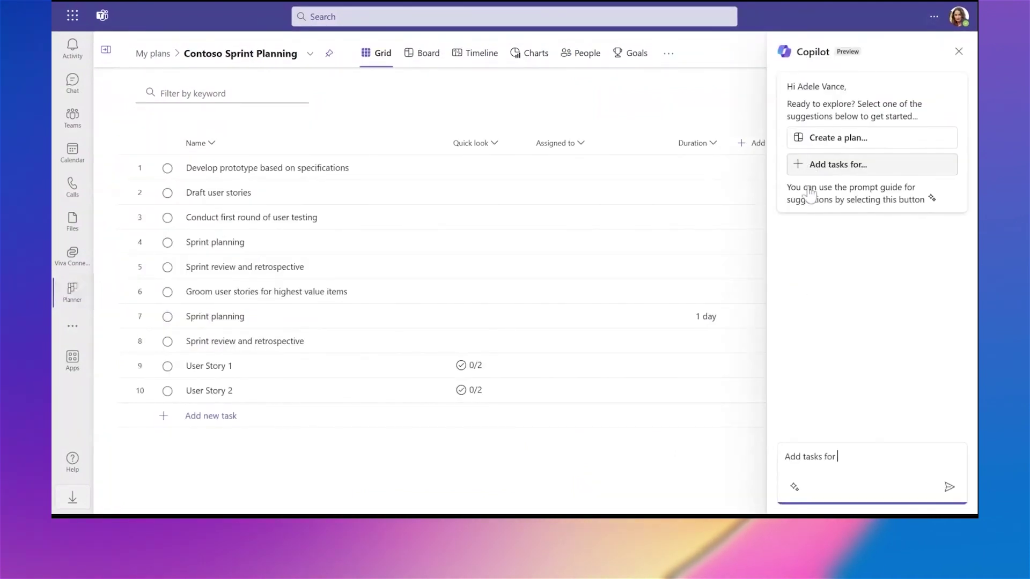
{"action": "type", "text": "launch"}
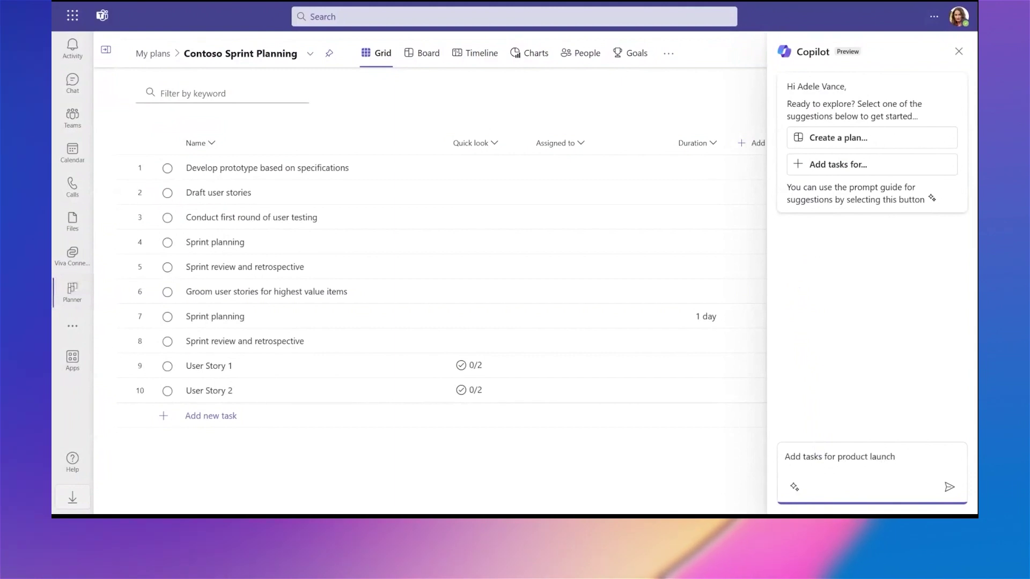
{"action": "key", "text": "Return"}
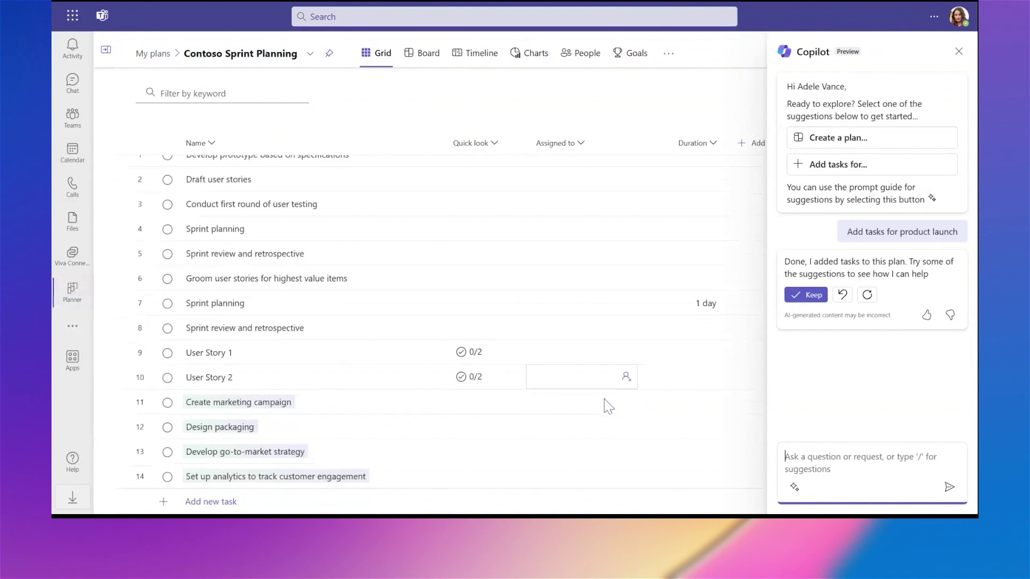
{"action": "left_click", "coordinate": [810, 295]}
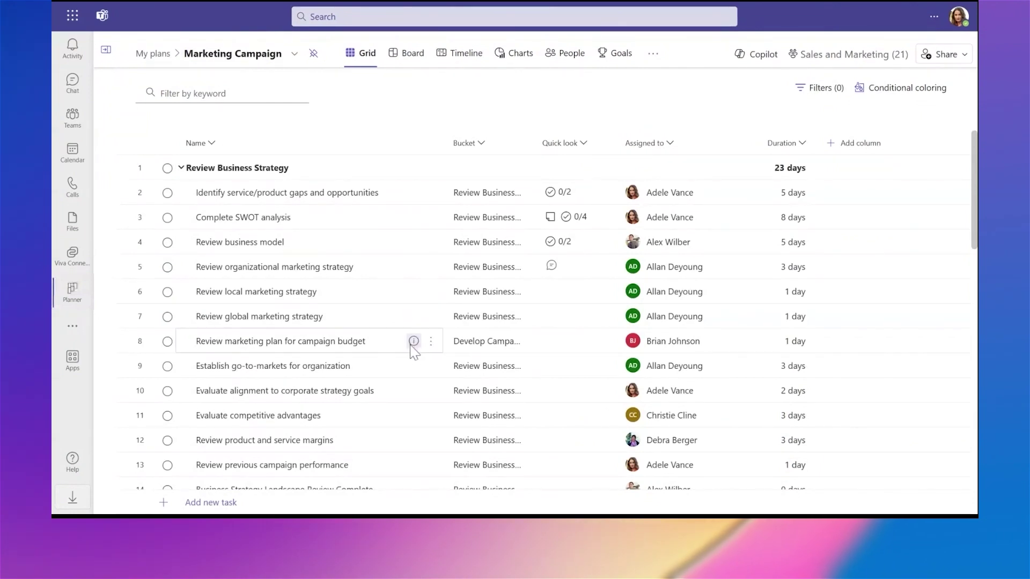
{"action": "mouse_move", "coordinate": [413, 343]}
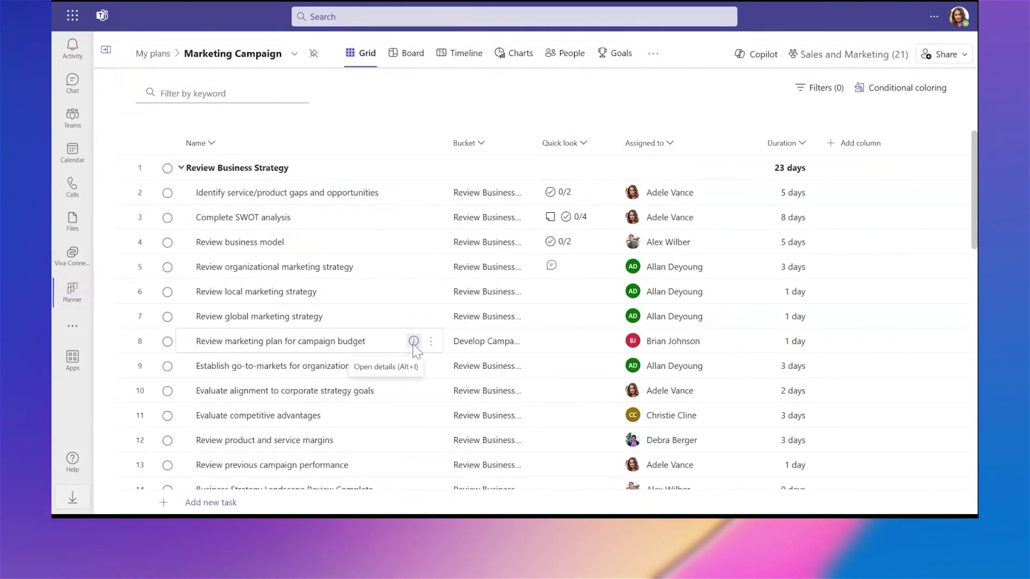
- Add a finish-to-start dependency on Review global marketing strategy with a 1-day lag
{"action": "left_click", "coordinate": [414, 341]}
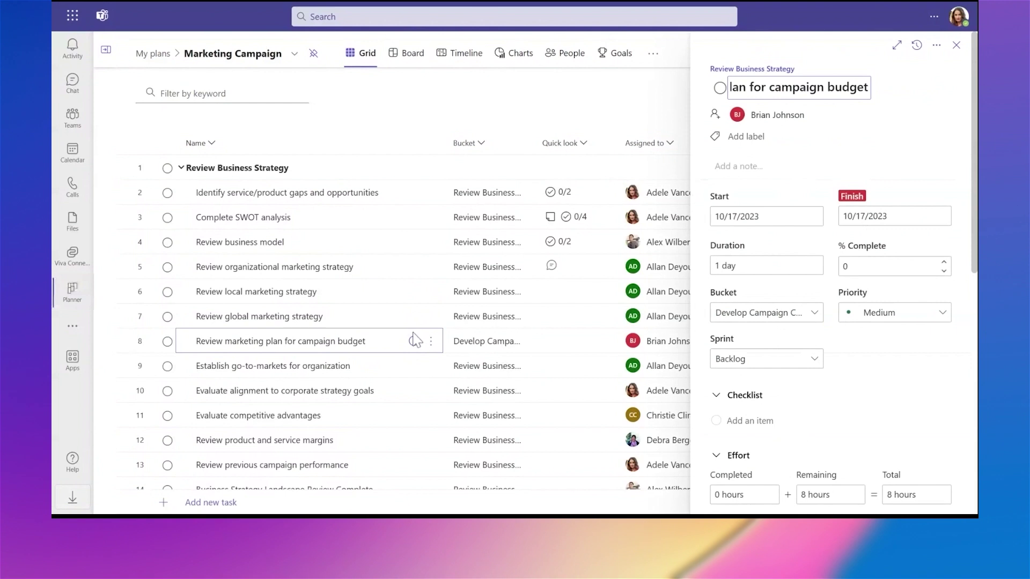
{"action": "scroll", "coordinate": [943, 278], "scroll_direction": "down", "scroll_amount": 5}
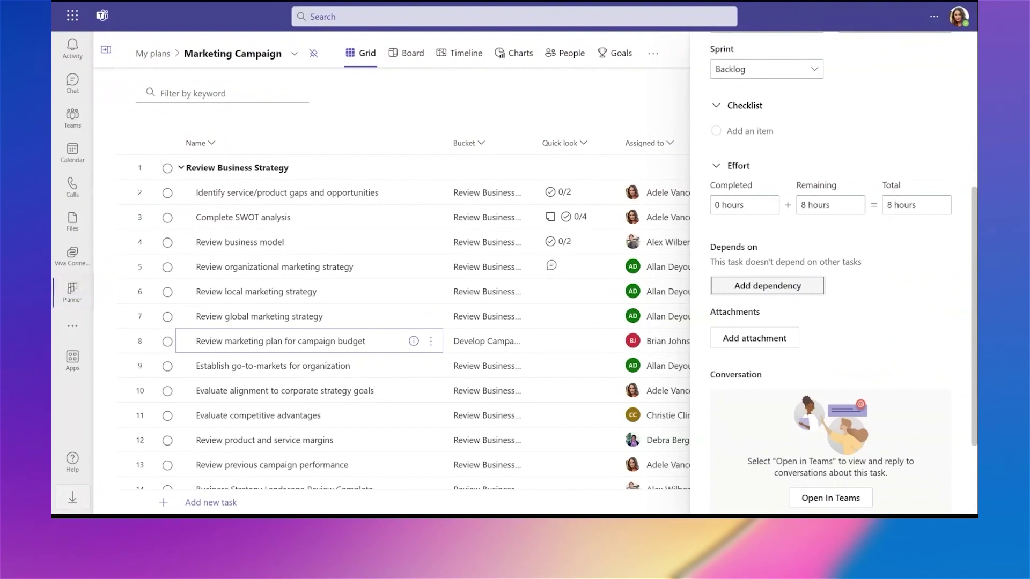
{"action": "left_click", "coordinate": [788, 289]}
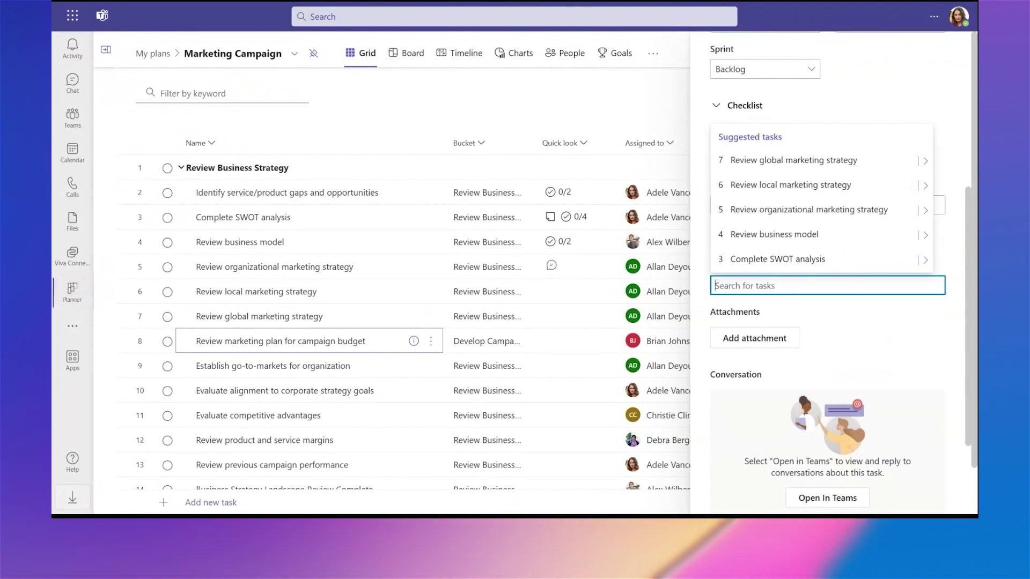
{"action": "left_click", "coordinate": [926, 161]}
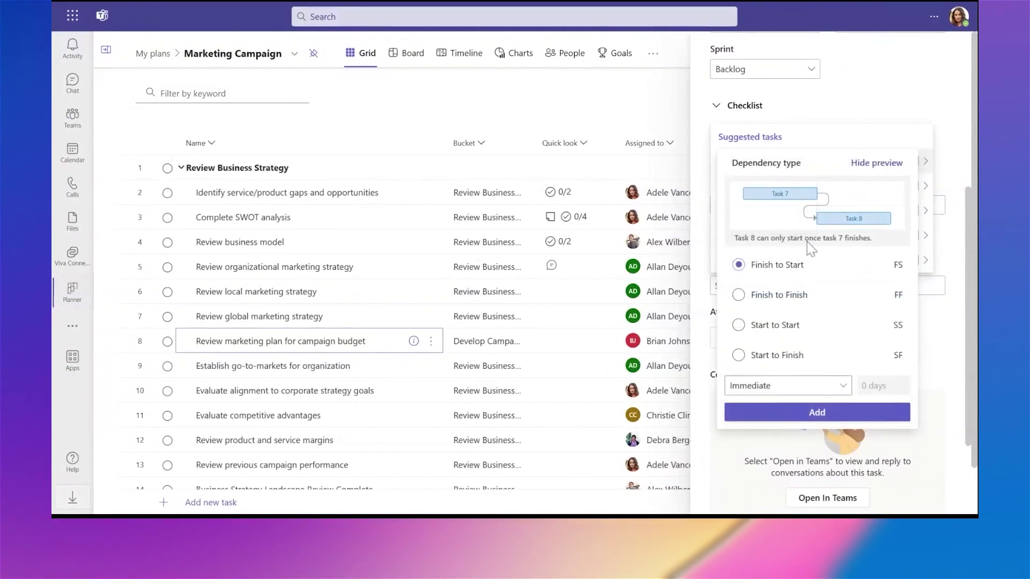
{"action": "left_click", "coordinate": [789, 387]}
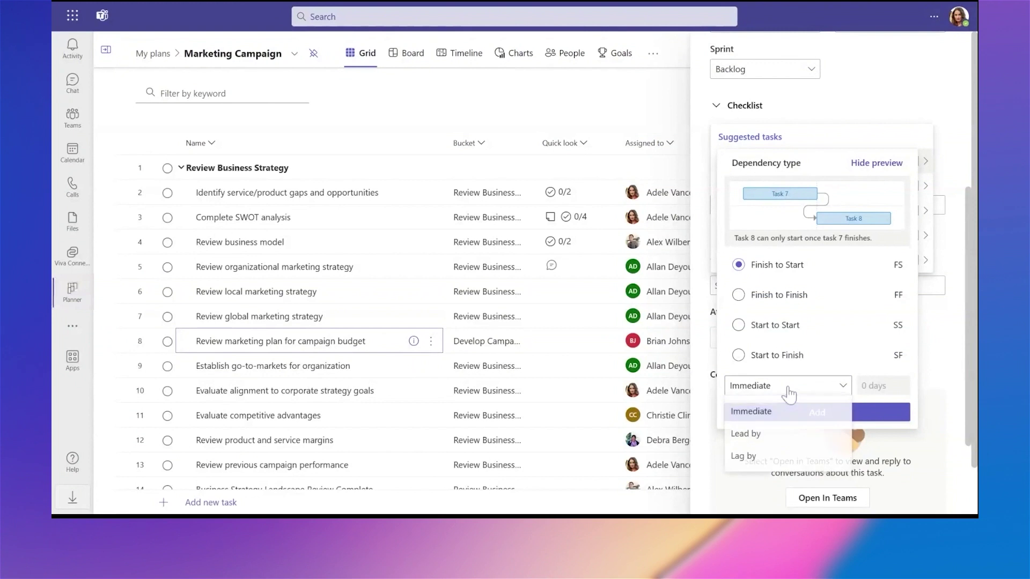
{"action": "left_click", "coordinate": [772, 459]}
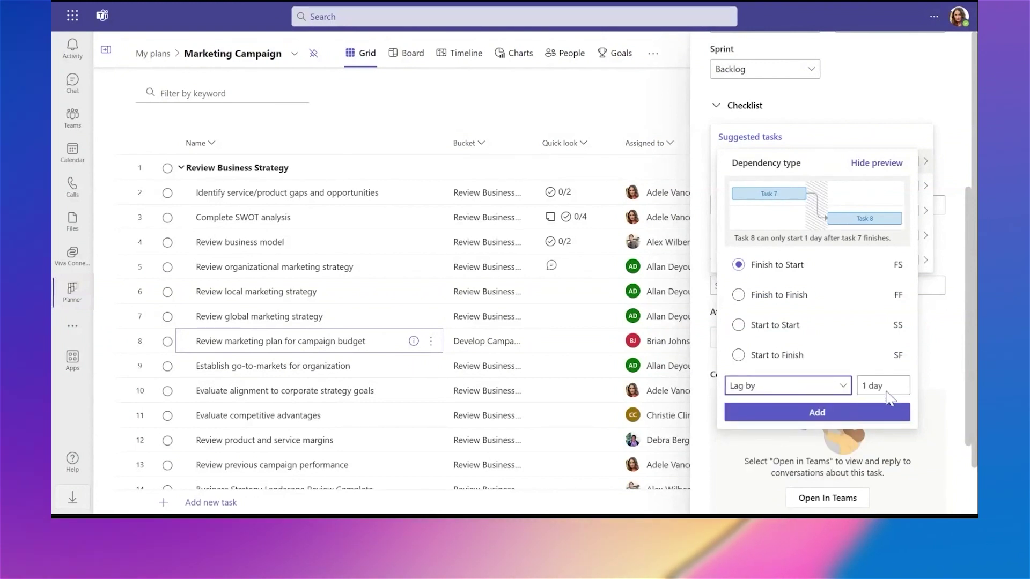
{"action": "left_click", "coordinate": [832, 411]}
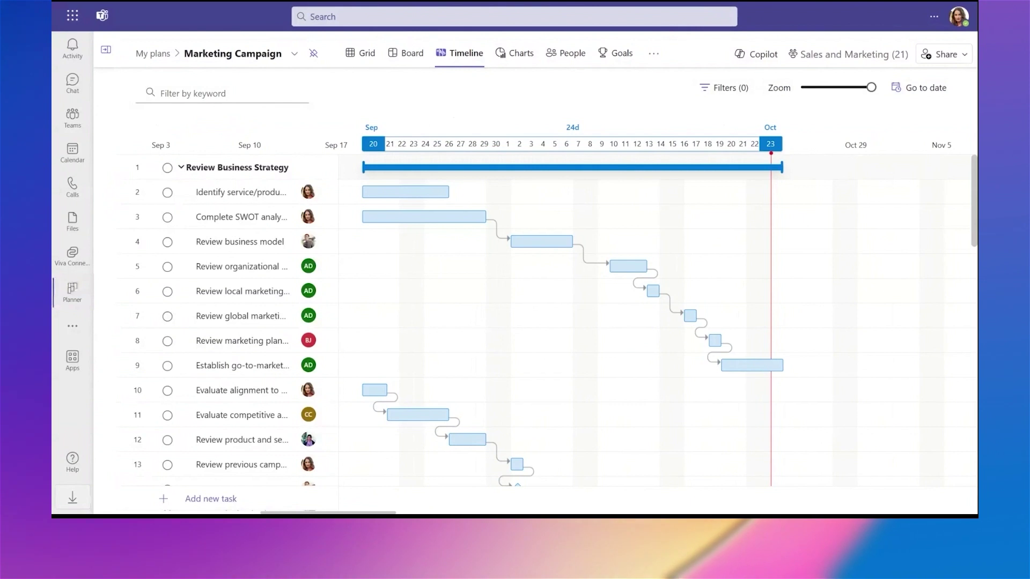
- Extend Review business model to end around Oct 9 and show the critical path
{"action": "left_click_drag", "start_coordinate": [573, 242], "coordinate": [625, 242]}
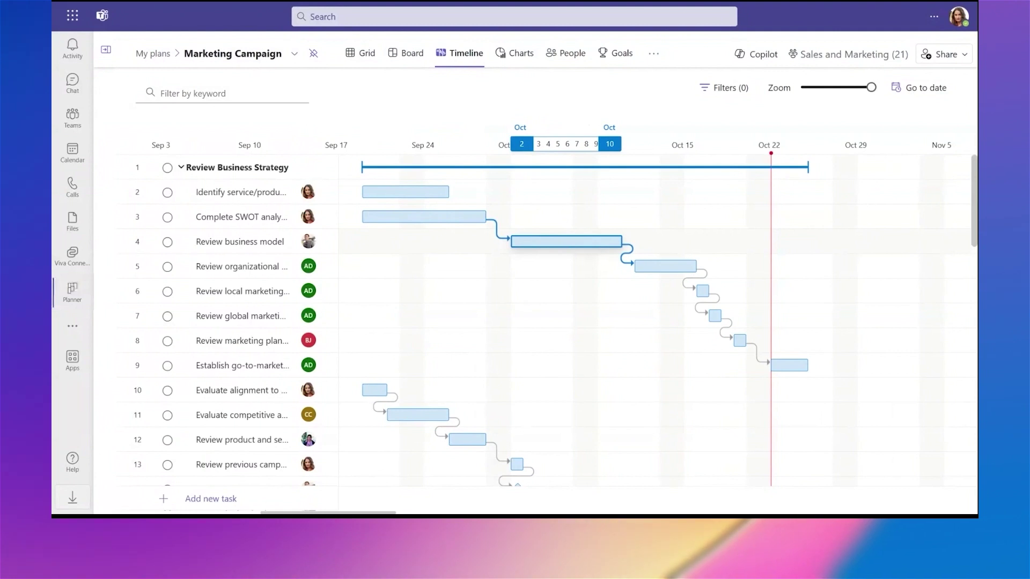
{"action": "left_click", "coordinate": [733, 89]}
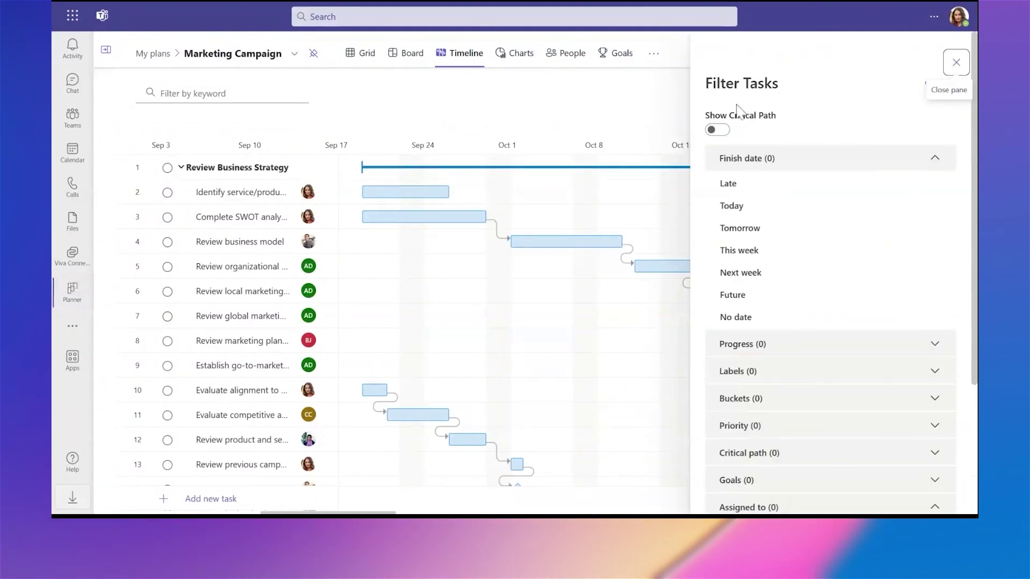
{"action": "left_click", "coordinate": [722, 132]}
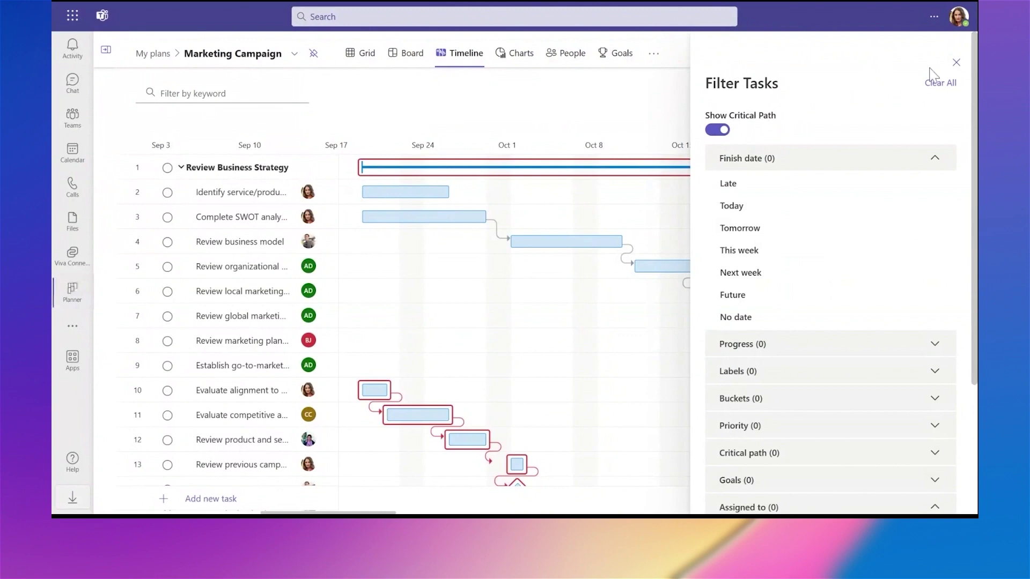
{"action": "left_click", "coordinate": [957, 63]}
- Zoom the timeline out and scroll down to the final milestone row
{"action": "left_click", "coordinate": [824, 88]}
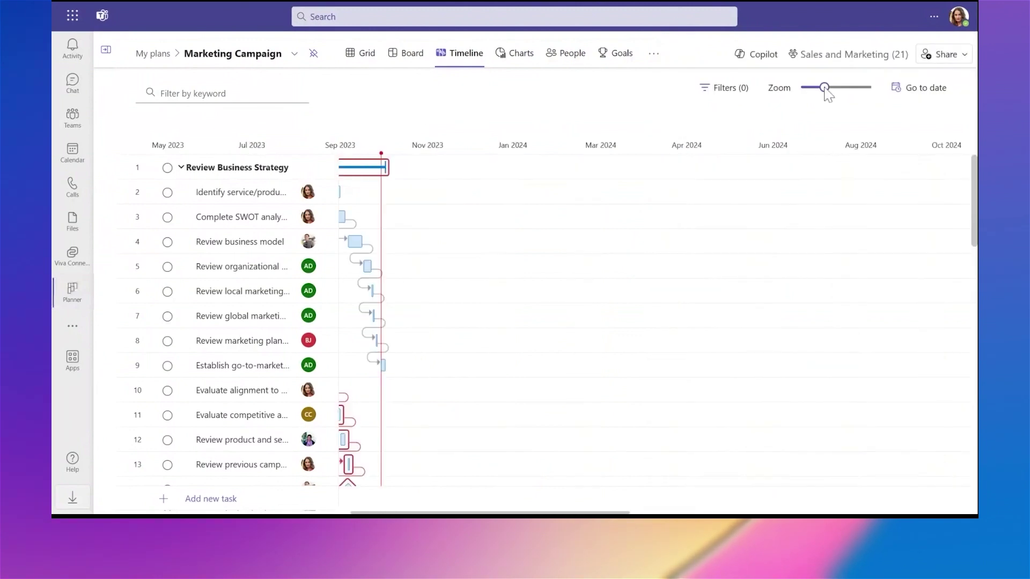
{"action": "scroll", "coordinate": [646, 260], "scroll_direction": "down", "scroll_amount": 4}
{"action": "scroll", "coordinate": [646, 259], "scroll_direction": "down", "scroll_amount": 7}
{"action": "scroll", "coordinate": [646, 260], "scroll_direction": "down", "scroll_amount": 3}
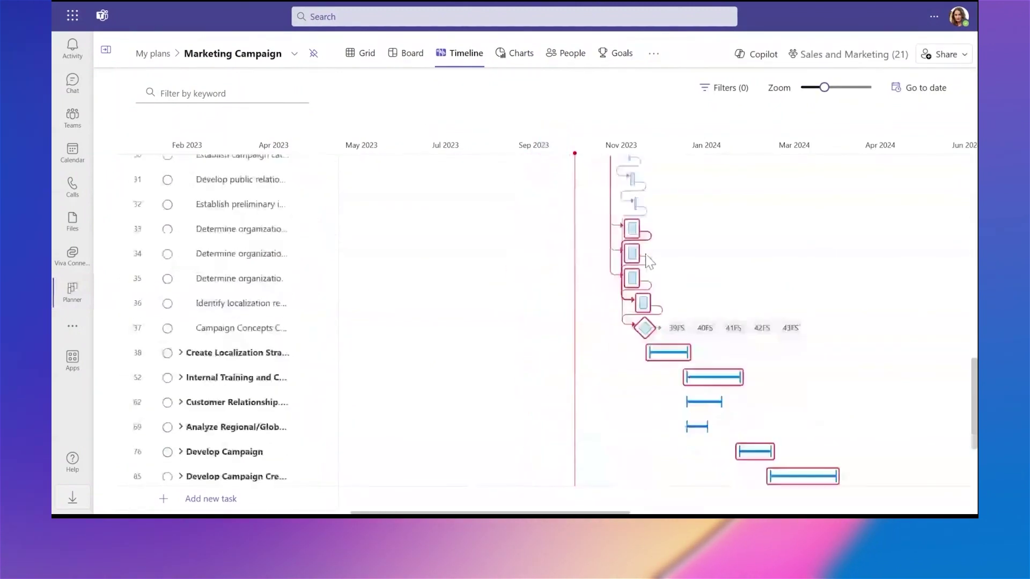
{"action": "scroll", "coordinate": [646, 260], "scroll_direction": "down", "scroll_amount": 2}
{"action": "scroll", "coordinate": [649, 262], "scroll_direction": "down", "scroll_amount": 1}
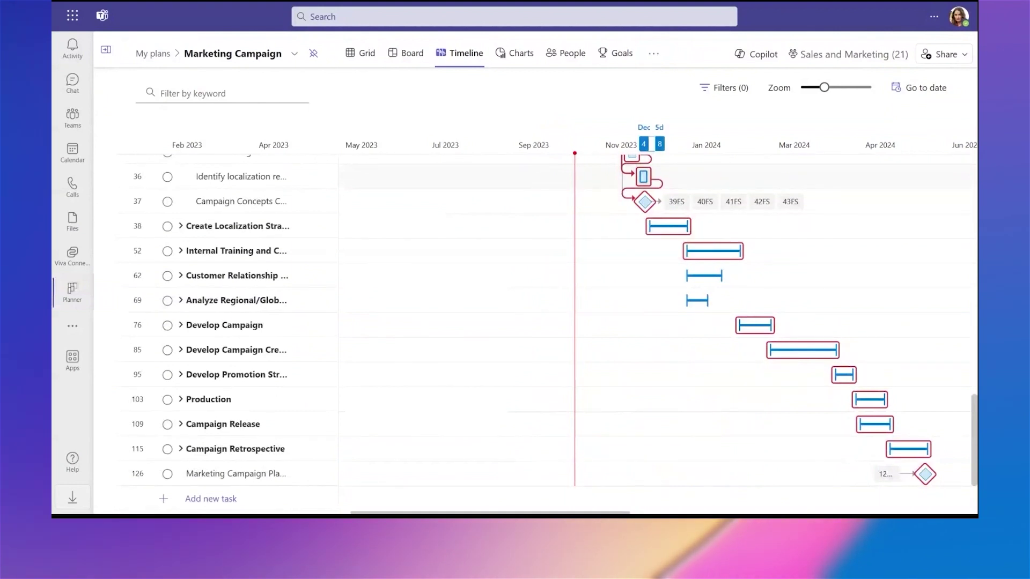
{"action": "left_click", "coordinate": [654, 53]}
- In Assignments, set Complete SWOT analysis to 4 hours on 9/21 and 8 hours on 9/22
{"action": "left_click", "coordinate": [670, 85]}
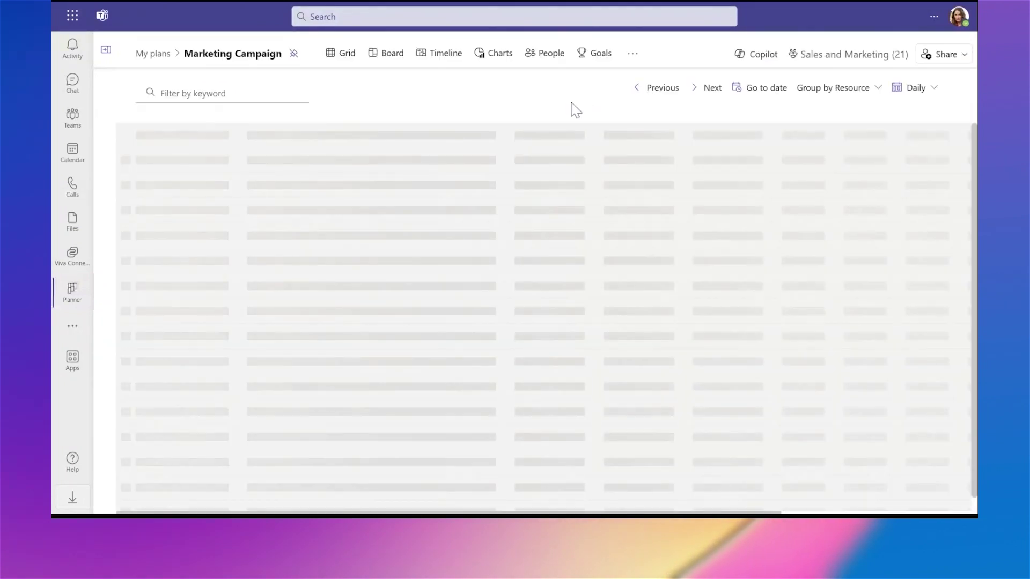
{"action": "left_click", "coordinate": [893, 210]}
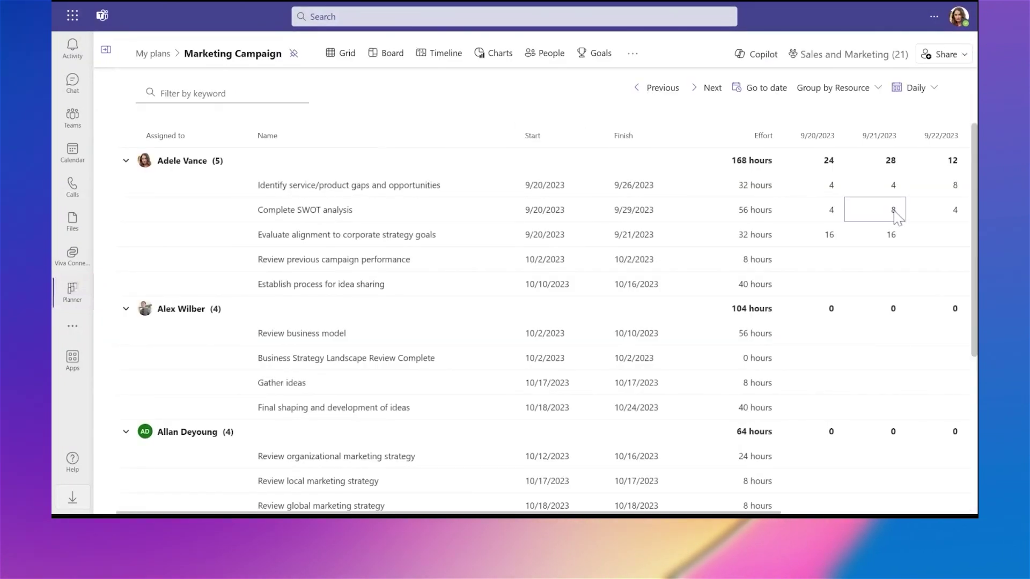
{"action": "type", "text": "4"}
{"action": "key", "text": "Tab"}
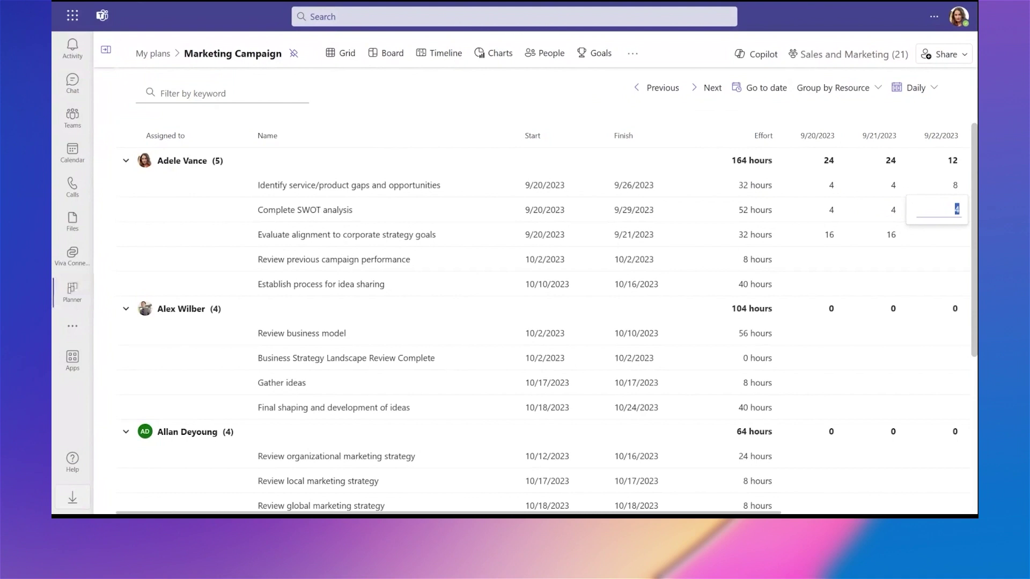
{"action": "type", "text": "8"}
{"action": "key", "text": "Tab"}
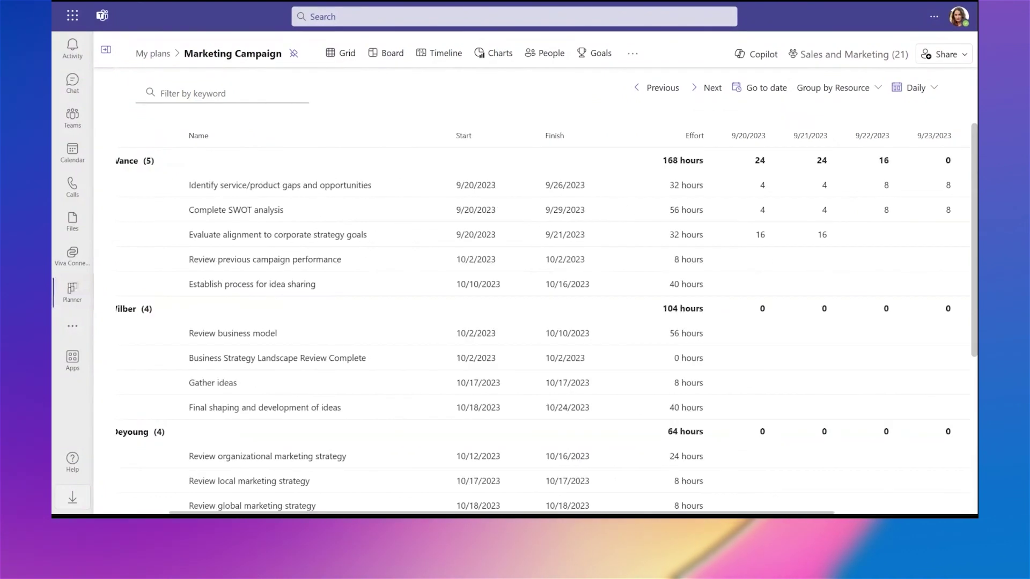
- Remove Friday from the project's work week so it runs Monday to Thursday
{"action": "left_click", "coordinate": [253, 57]}
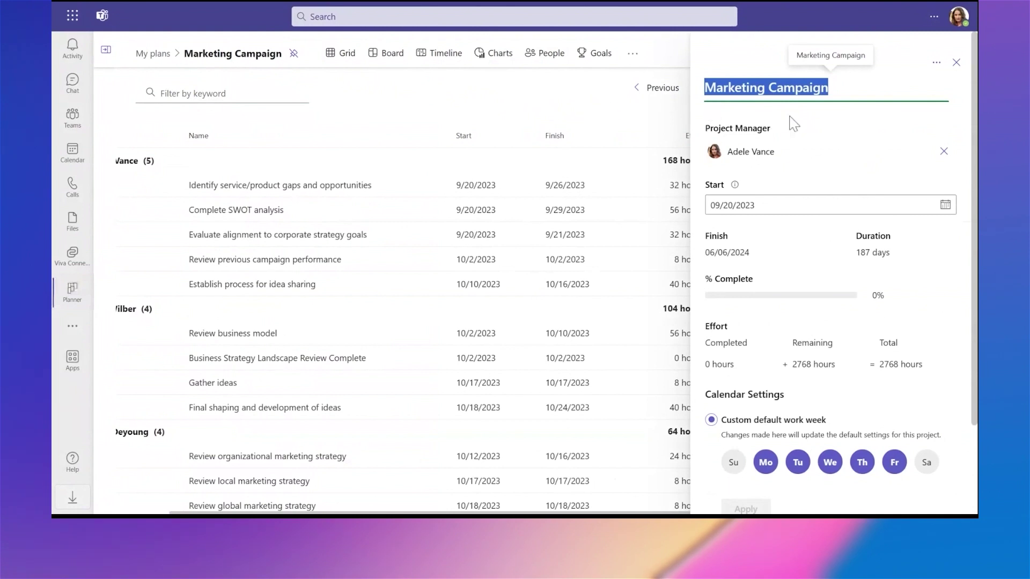
{"action": "scroll", "coordinate": [971, 139], "scroll_direction": "down", "scroll_amount": 2}
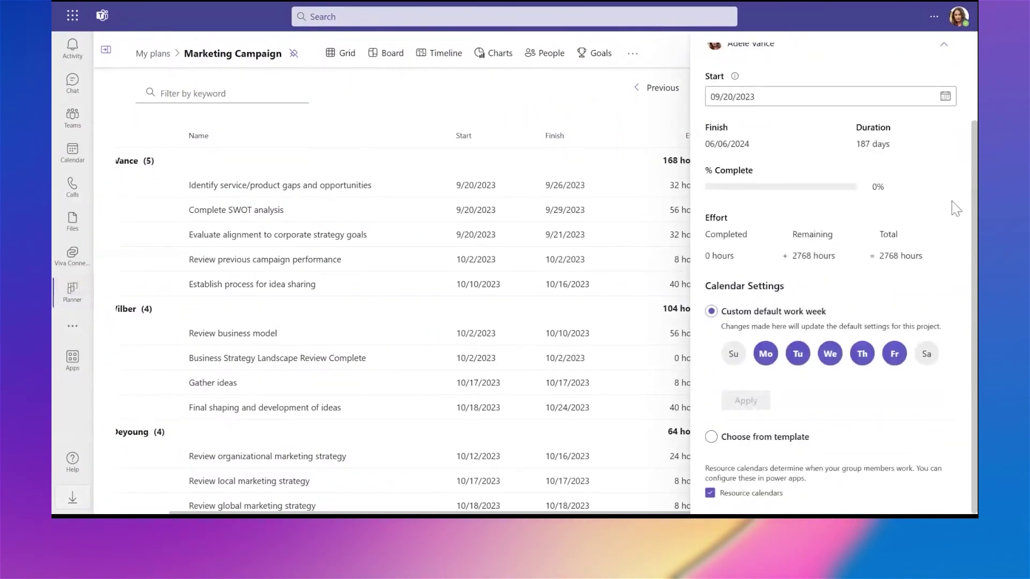
{"action": "left_click", "coordinate": [895, 355]}
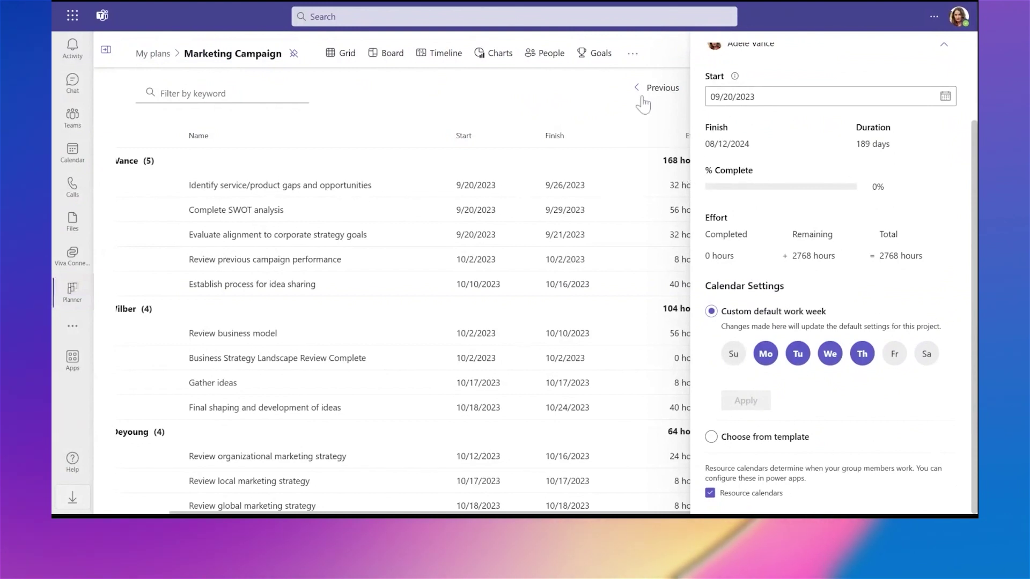
{"action": "scroll", "coordinate": [825, 121], "scroll_direction": "up", "scroll_amount": 2}
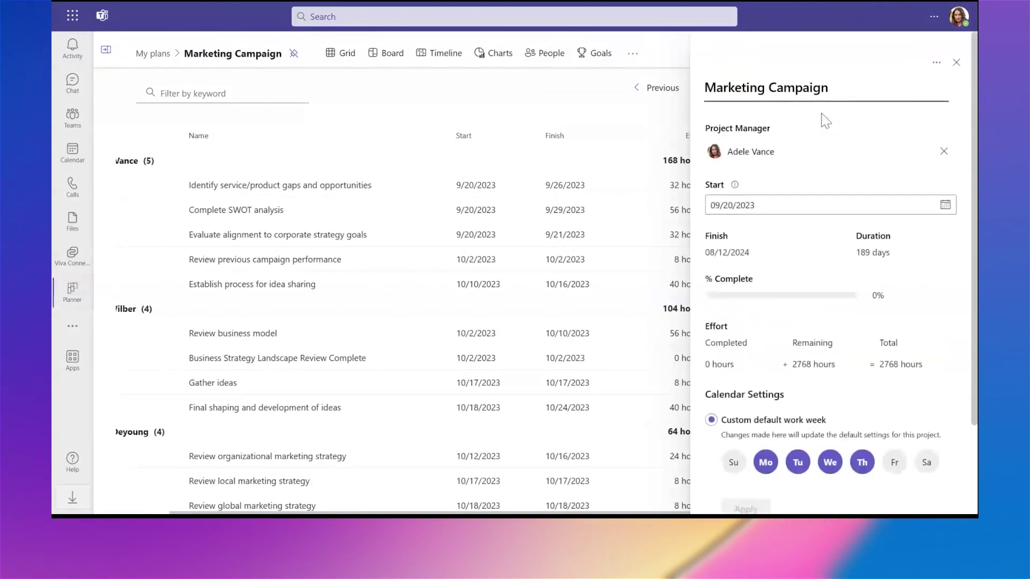
{"action": "left_click", "coordinate": [955, 63]}
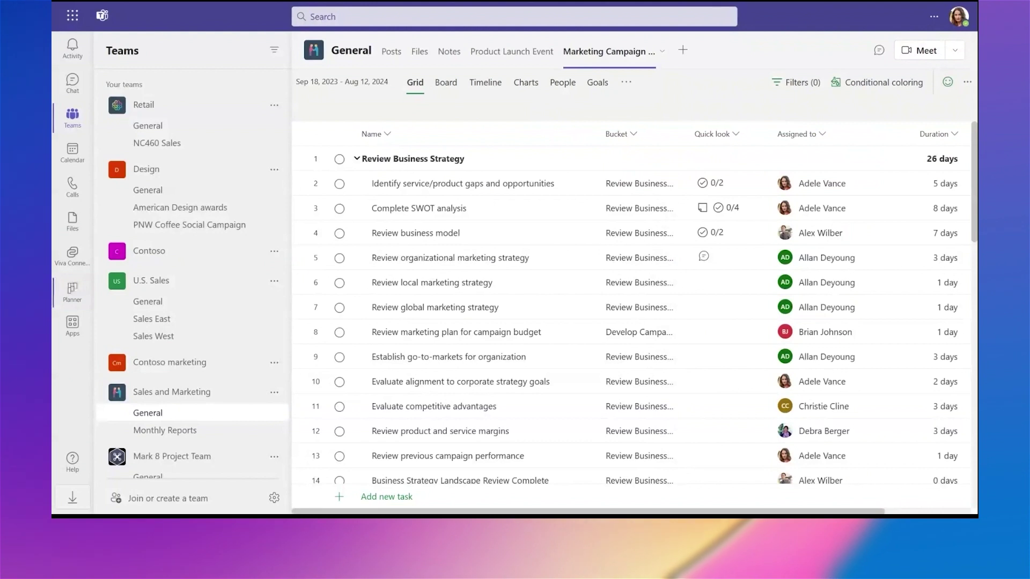
{"action": "left_click", "coordinate": [566, 233]}
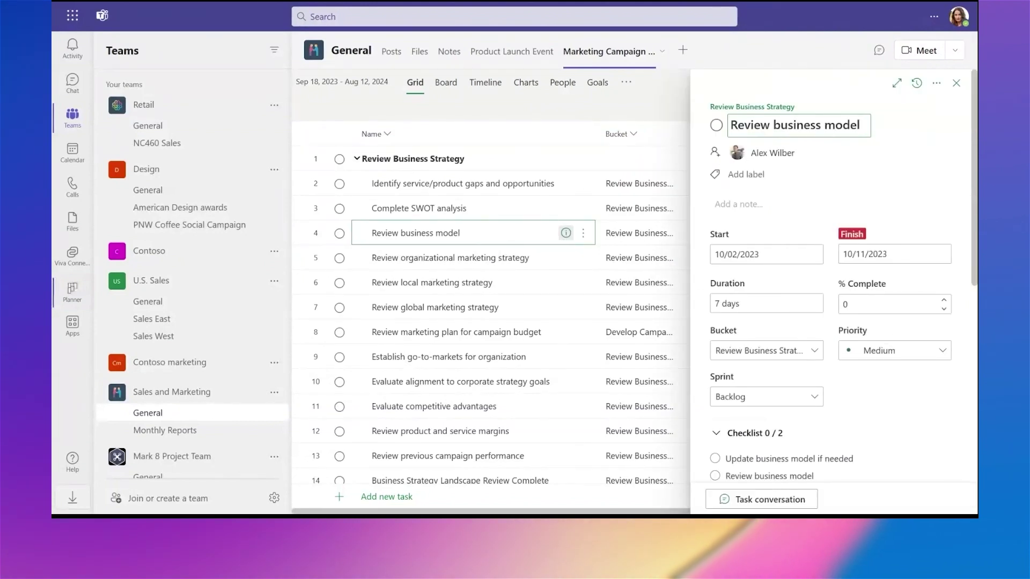
{"action": "left_click", "coordinate": [916, 86]}
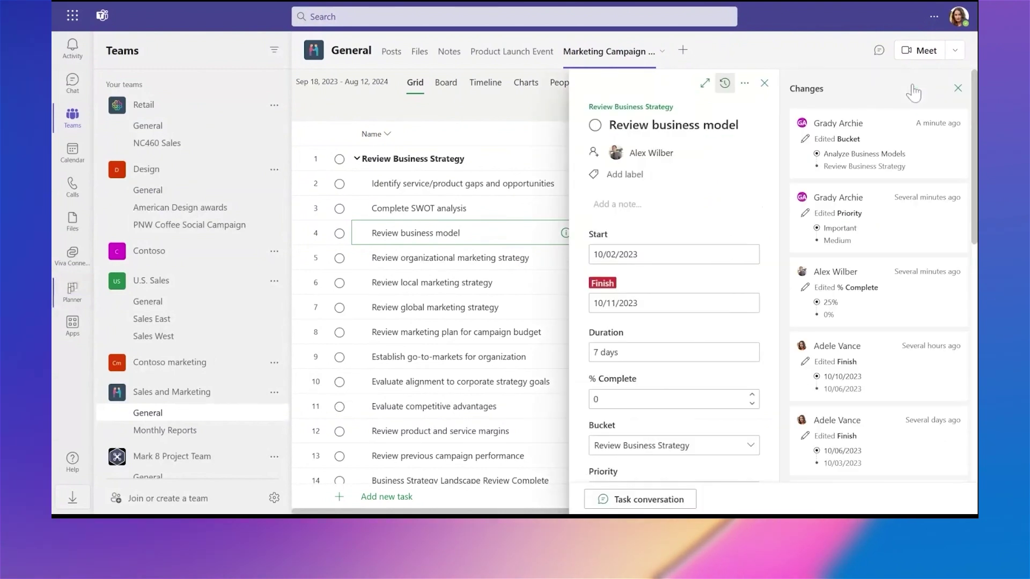
{"action": "left_click", "coordinate": [637, 501]}
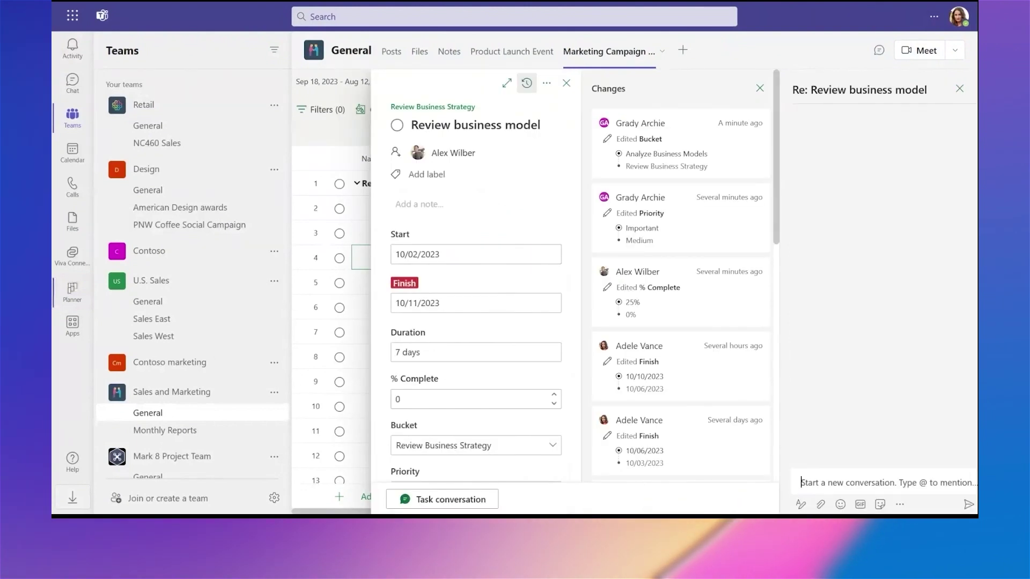
{"action": "type", "text": "@alex"}
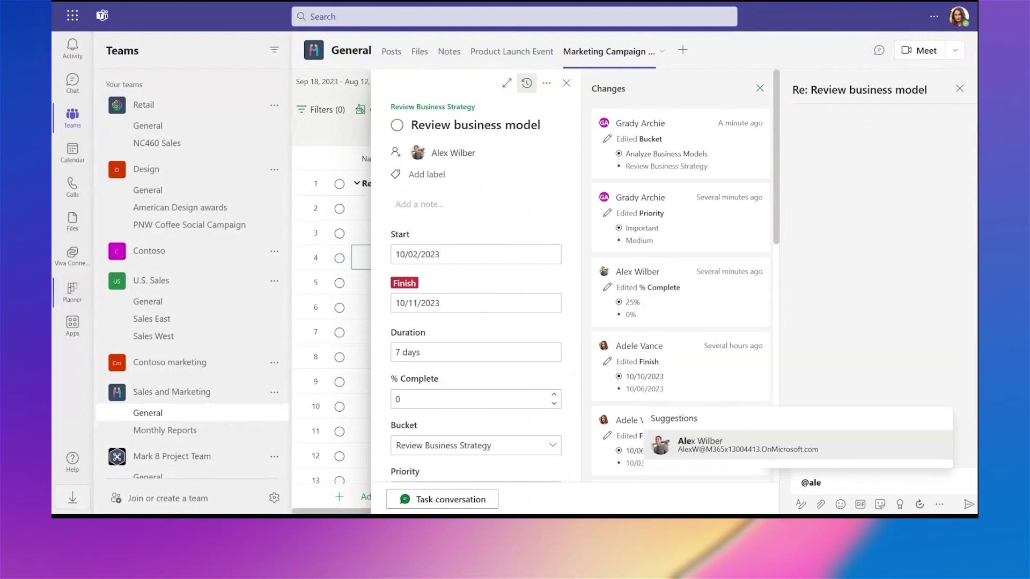
{"action": "key", "text": "Return"}
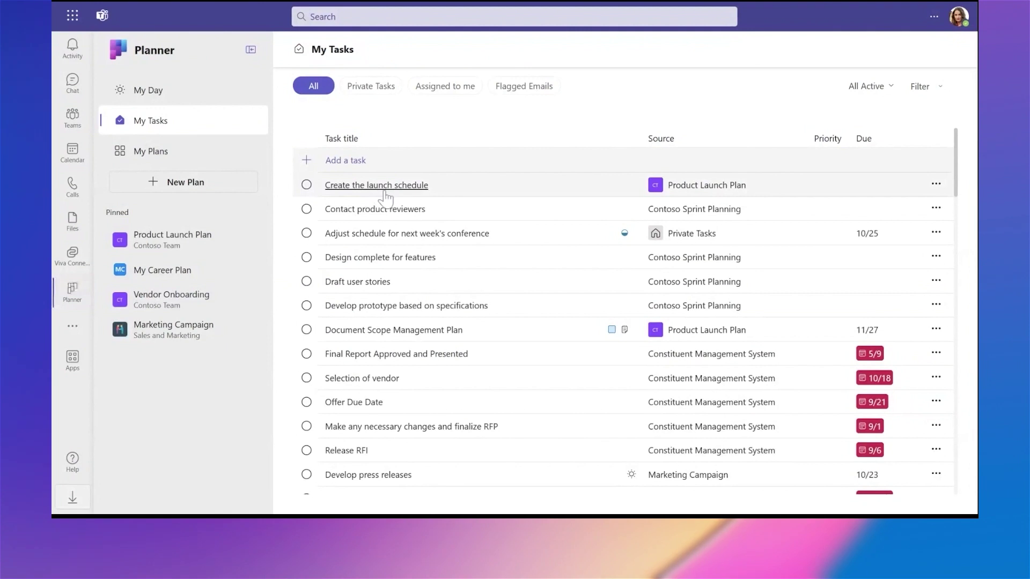
- Set Adjust schedule for next week's conference to Important priority and filter to assigned tasks
{"action": "left_click", "coordinate": [429, 234]}
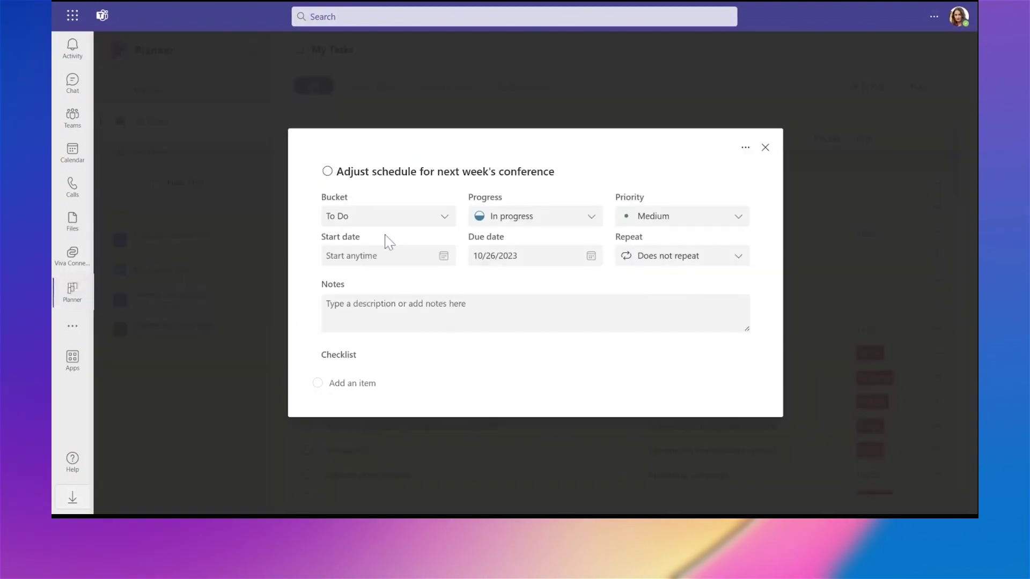
{"action": "left_click", "coordinate": [664, 217]}
{"action": "left_click", "coordinate": [653, 243]}
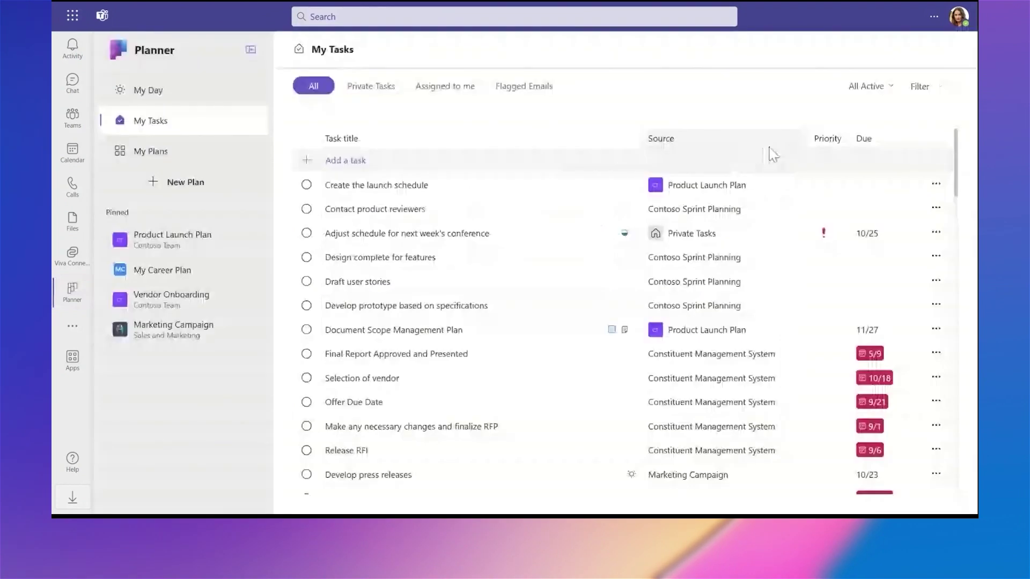
{"action": "left_click", "coordinate": [768, 151]}
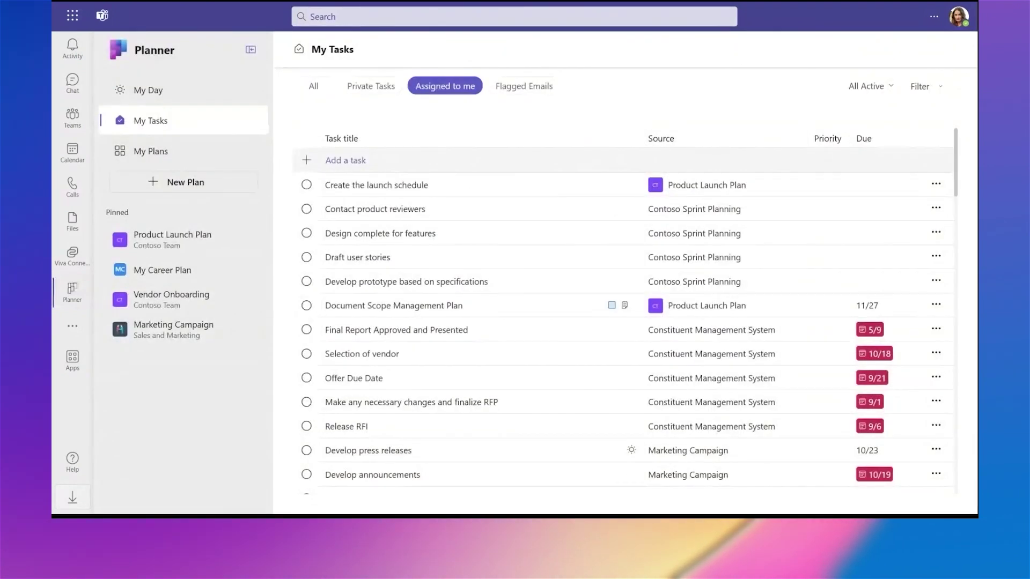
- Note 'Contact Alex for more info' on Create the launch schedule, then mark Design complete for features done
{"action": "left_click", "coordinate": [376, 186]}
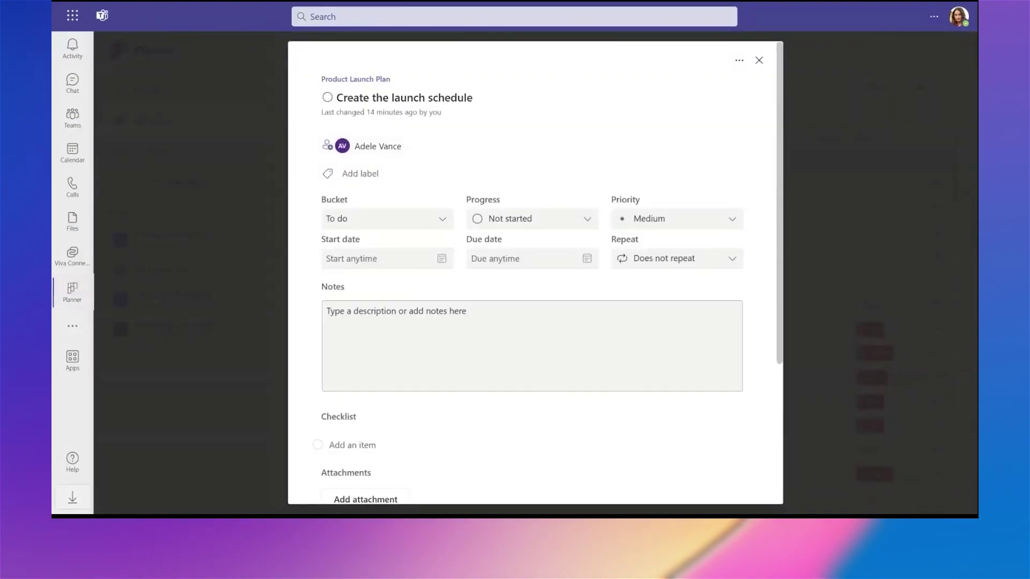
{"action": "left_click", "coordinate": [375, 333]}
{"action": "type", "text": "Contact Alex for more info"}
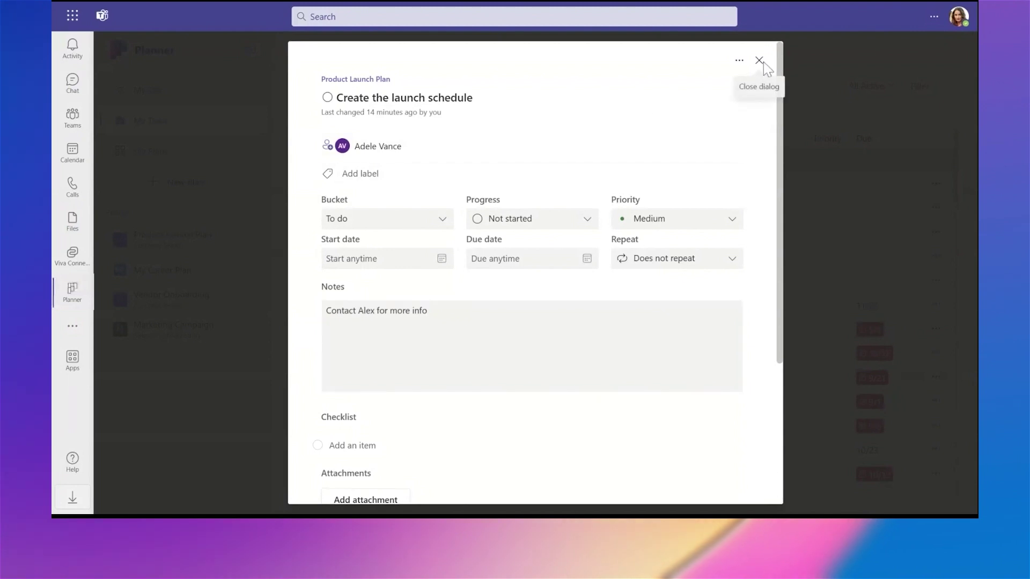
{"action": "left_click", "coordinate": [760, 61]}
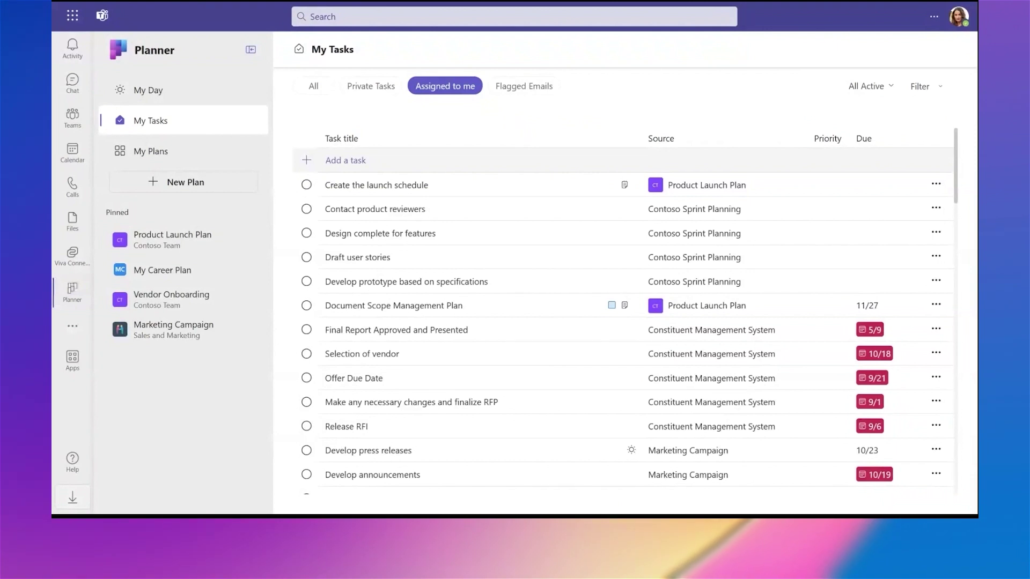
{"action": "left_click", "coordinate": [306, 233]}
- Add Create the launch schedule and Complete onboarding training to My Day, then view My Day
{"action": "left_click", "coordinate": [936, 184]}
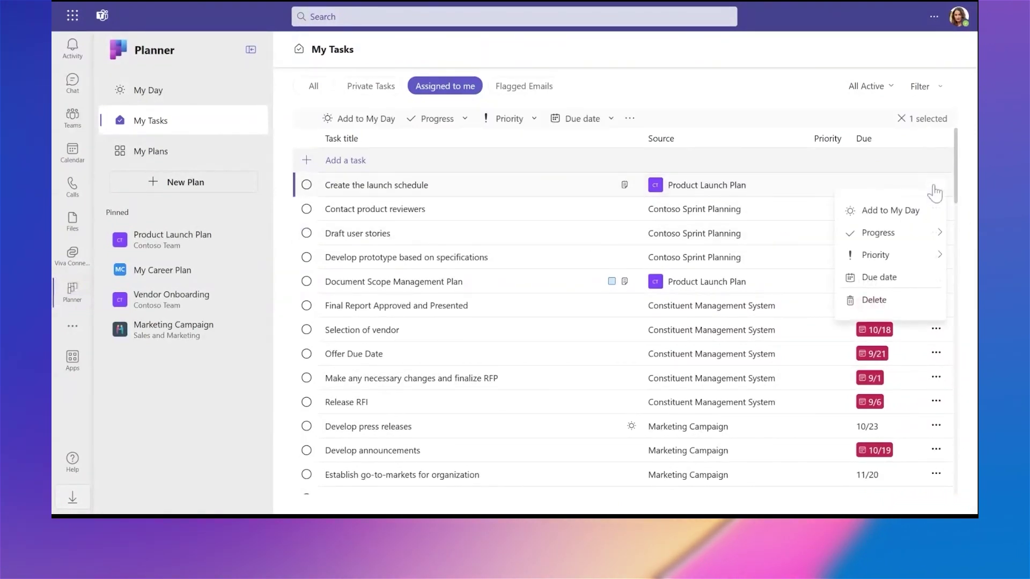
{"action": "key", "text": "Escape"}
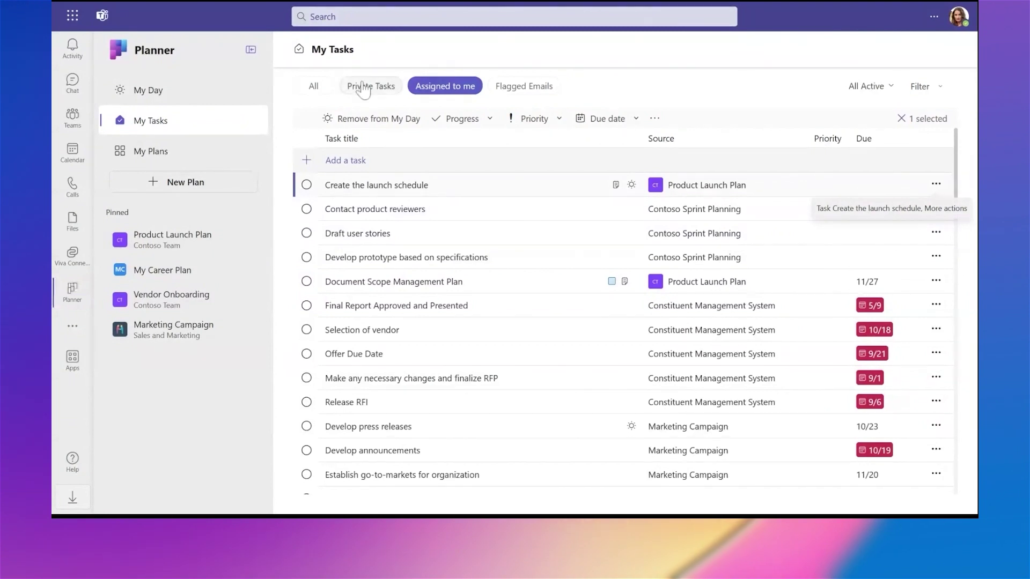
{"action": "left_click", "coordinate": [369, 85]}
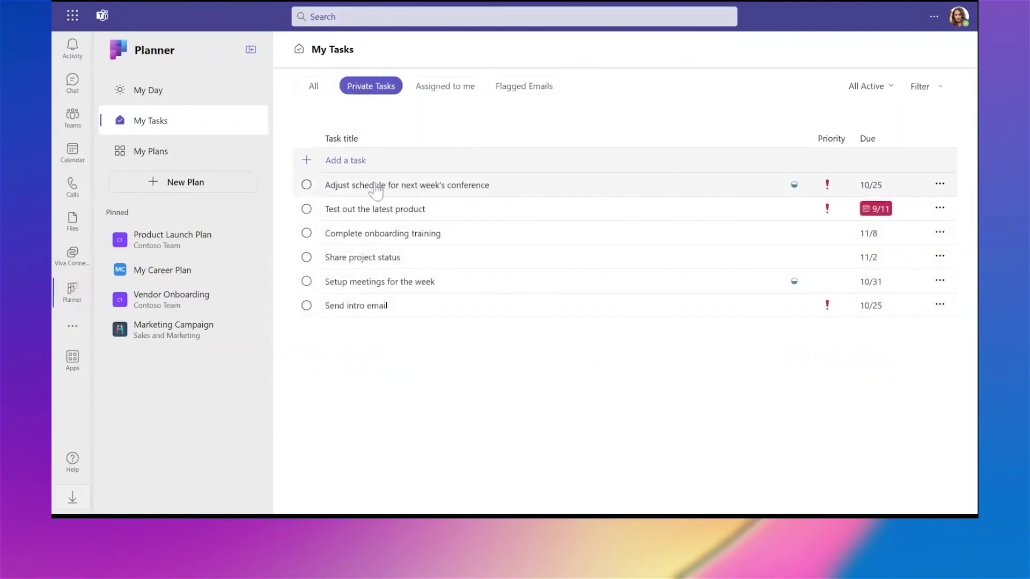
{"action": "left_click", "coordinate": [939, 232]}
{"action": "left_click", "coordinate": [890, 259]}
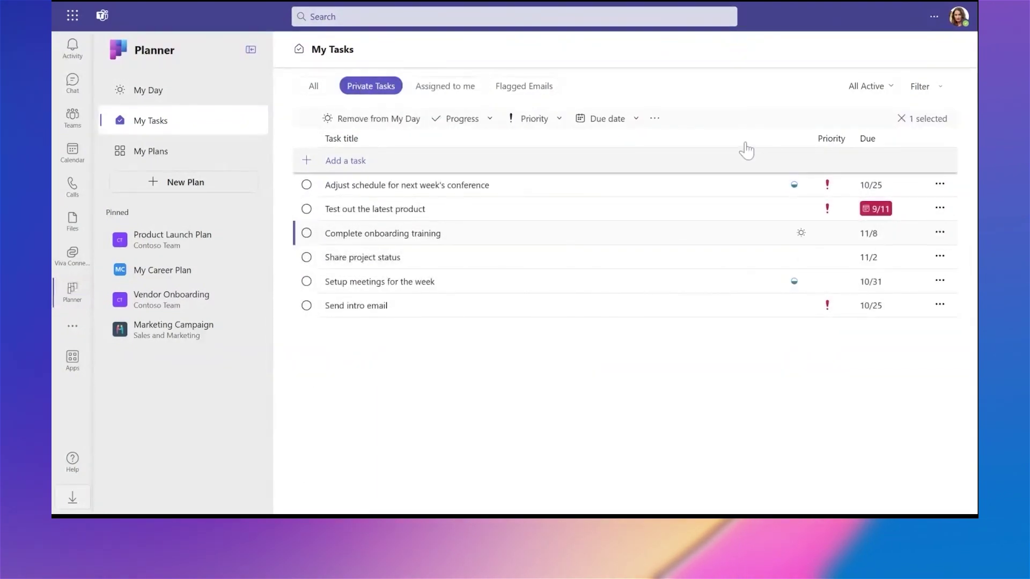
{"action": "left_click", "coordinate": [134, 91]}
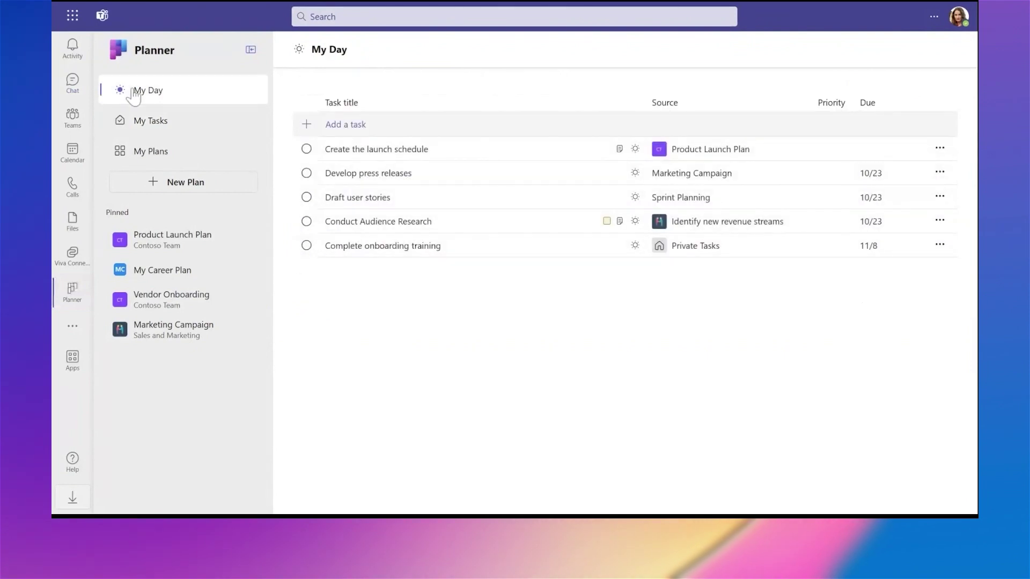
- Give Create the launch schedule a 10/26/2023 due date and Important priority
{"action": "left_click", "coordinate": [375, 150]}
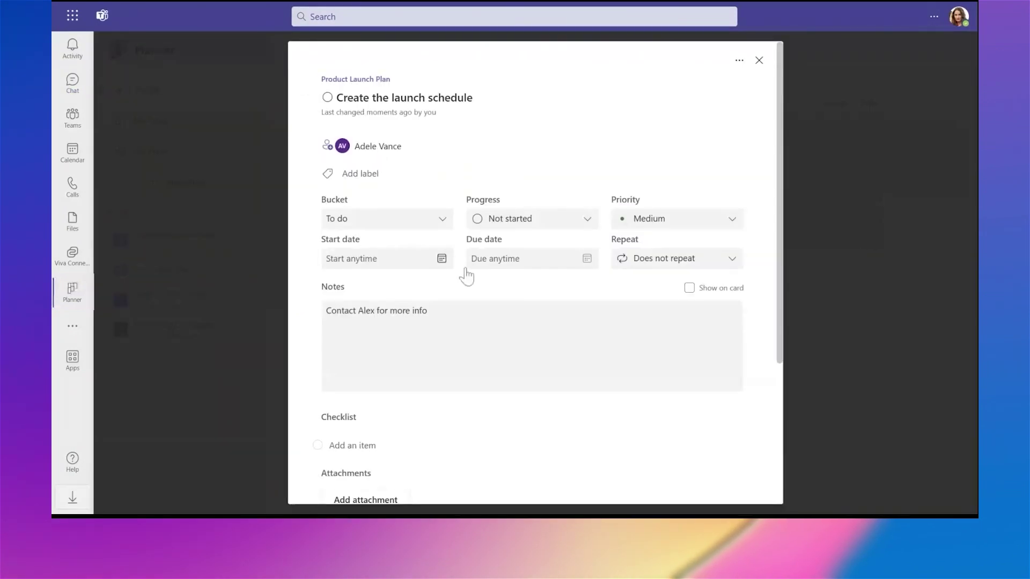
{"action": "left_click", "coordinate": [587, 259]}
{"action": "left_click", "coordinate": [552, 385]}
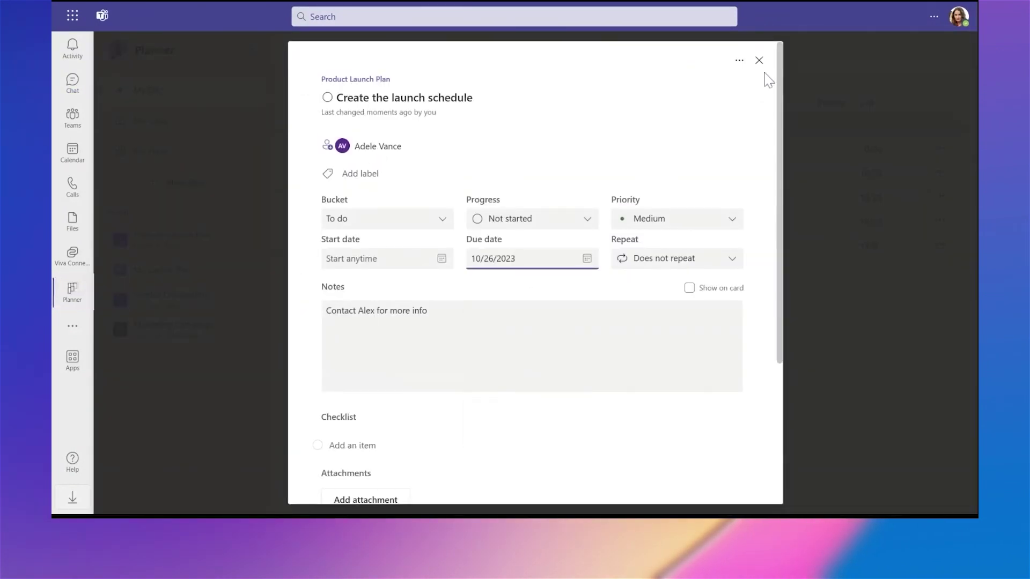
{"action": "left_click", "coordinate": [657, 221]}
{"action": "left_click", "coordinate": [642, 271]}
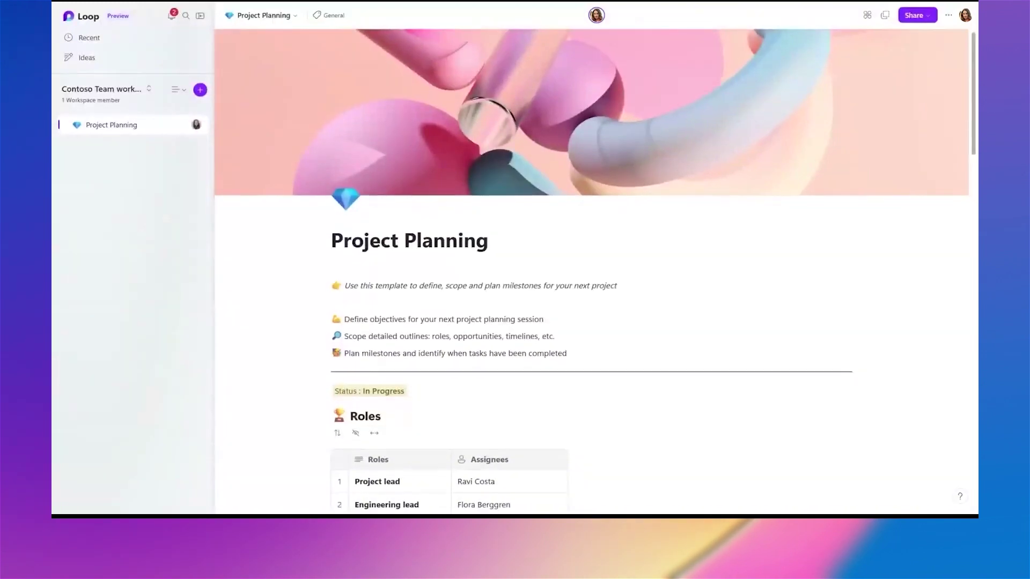
- Scroll down the Project Planning page past the Alpine Ski House quote
{"action": "scroll", "coordinate": [590, 268], "scroll_direction": "down", "scroll_amount": 1}
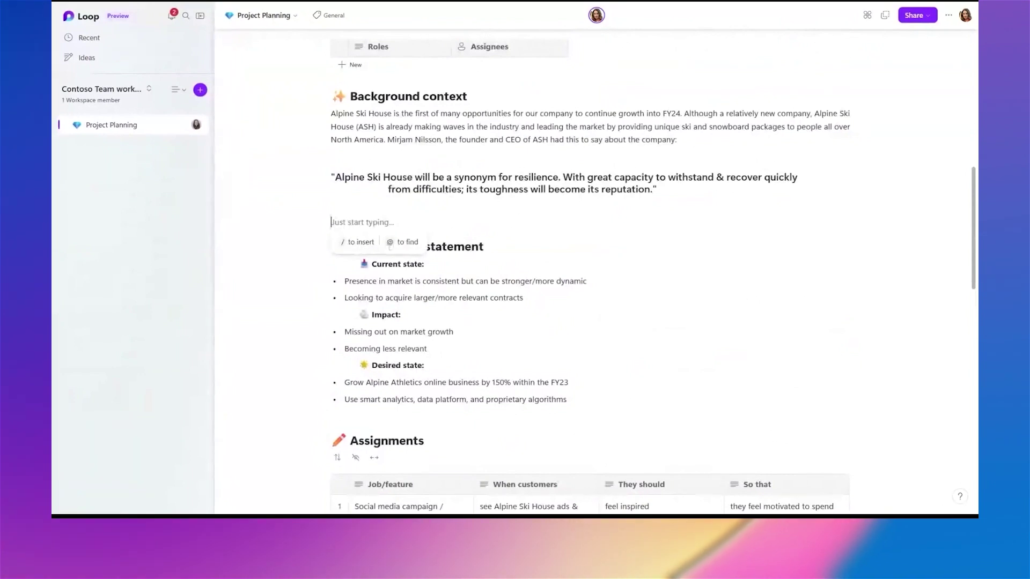
- Paste the Product Launch Plan board into the Loop page below the quote
{"action": "key", "text": "ctrl+v"}
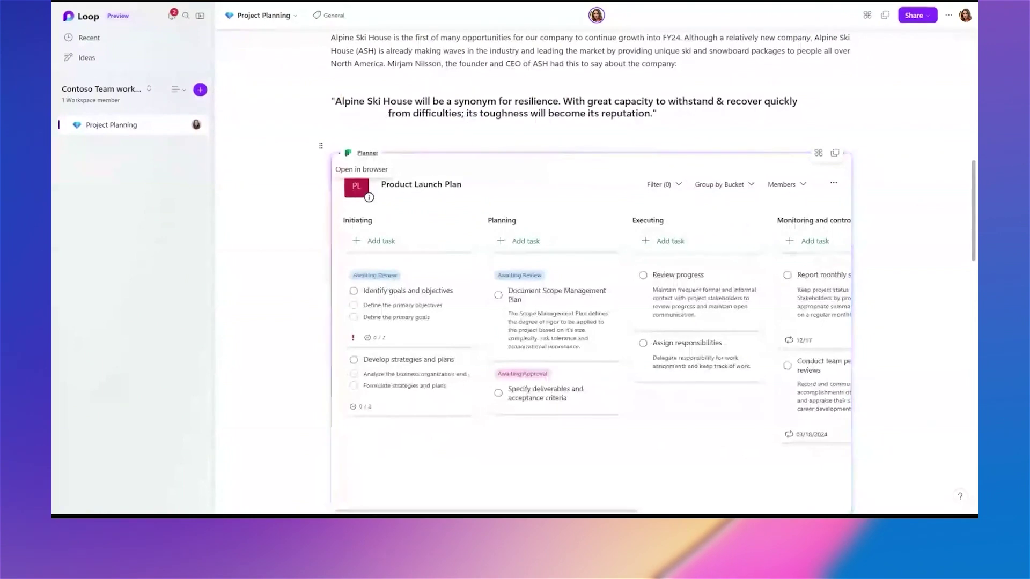
{"action": "scroll", "coordinate": [683, 299], "scroll_direction": "down", "scroll_amount": 3}
{"action": "scroll", "coordinate": [682, 232], "scroll_direction": "right", "scroll_amount": 2}
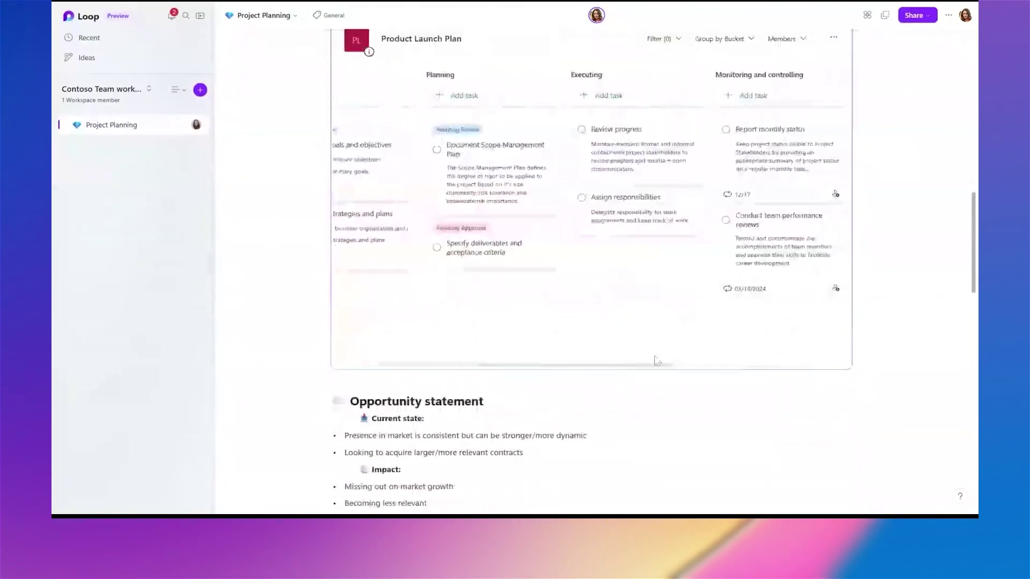
- Label Review progress as Awaiting Review and Assign responsibilities as Awaiting Approval
{"action": "left_click", "coordinate": [755, 129]}
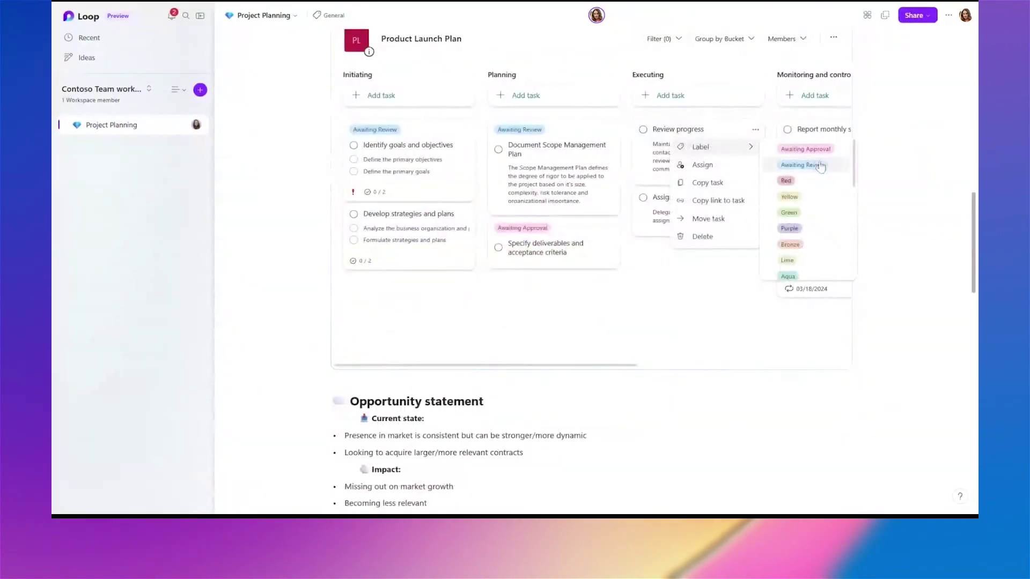
{"action": "left_click", "coordinate": [820, 167]}
{"action": "left_click", "coordinate": [755, 213]}
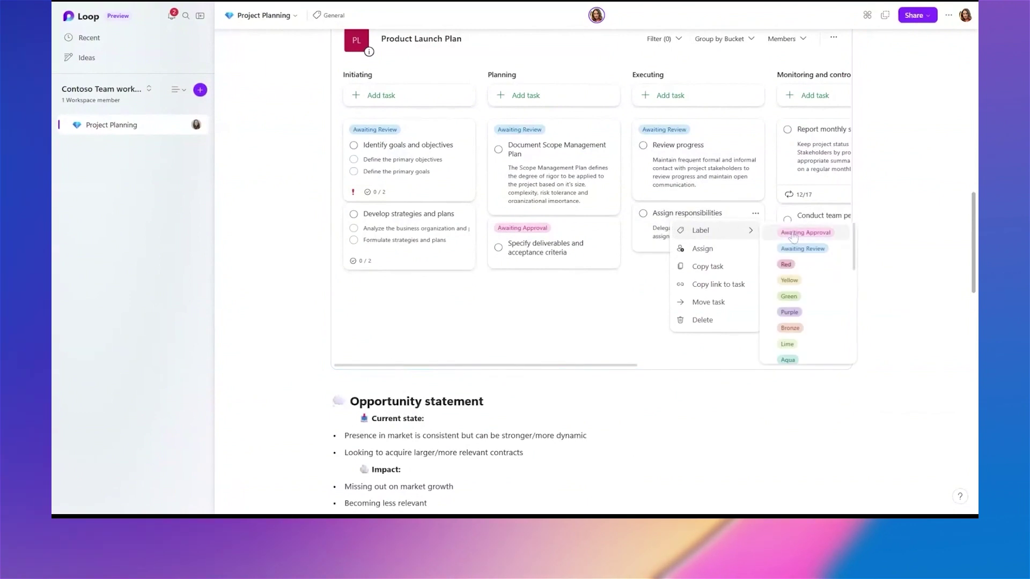
{"action": "left_click", "coordinate": [793, 233]}
- Open the Review progress task details and its priority choices
{"action": "left_click", "coordinate": [678, 154]}
{"action": "left_click", "coordinate": [692, 196]}
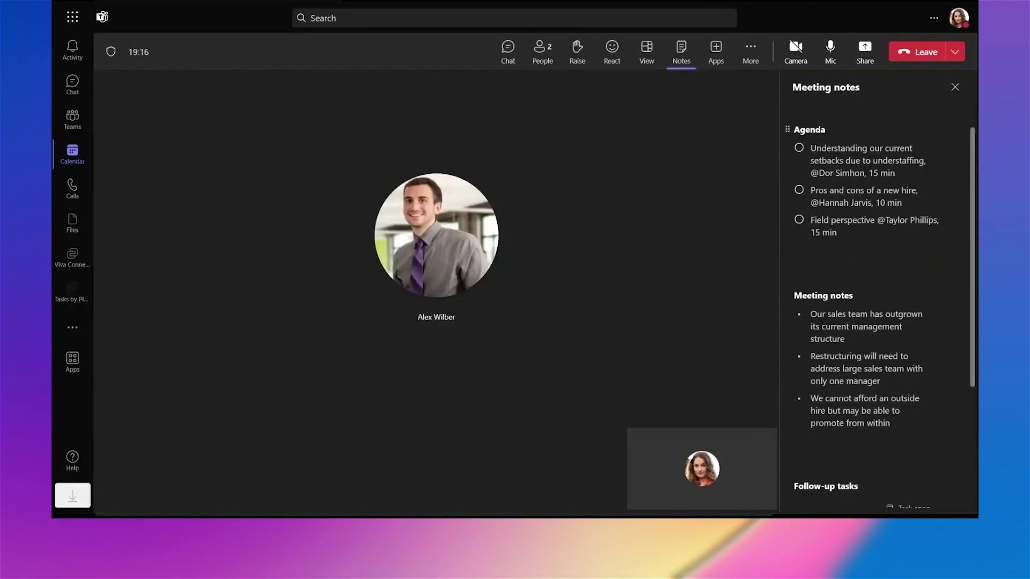
{"action": "scroll", "coordinate": [881, 378], "scroll_direction": "down", "scroll_amount": 5}
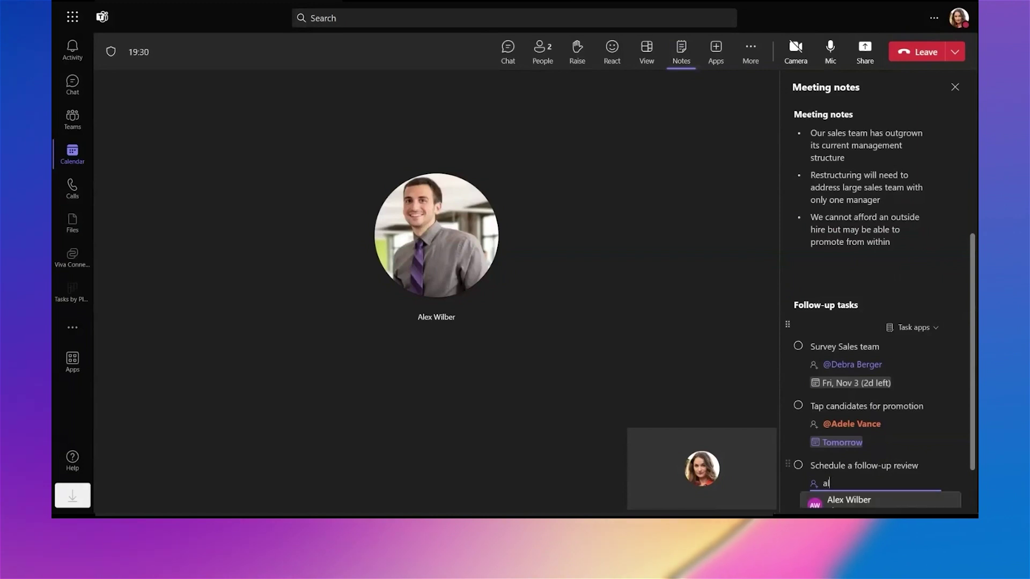
- Assign Schedule a follow-up review to Alex Wilber with a Nov 3 due date
{"action": "left_click", "coordinate": [840, 502]}
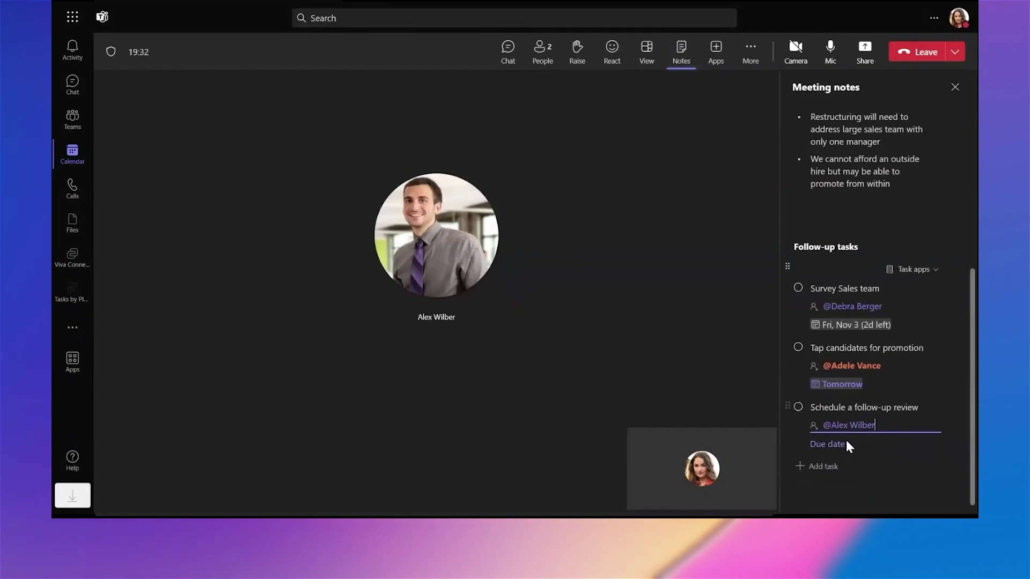
{"action": "left_click", "coordinate": [836, 447]}
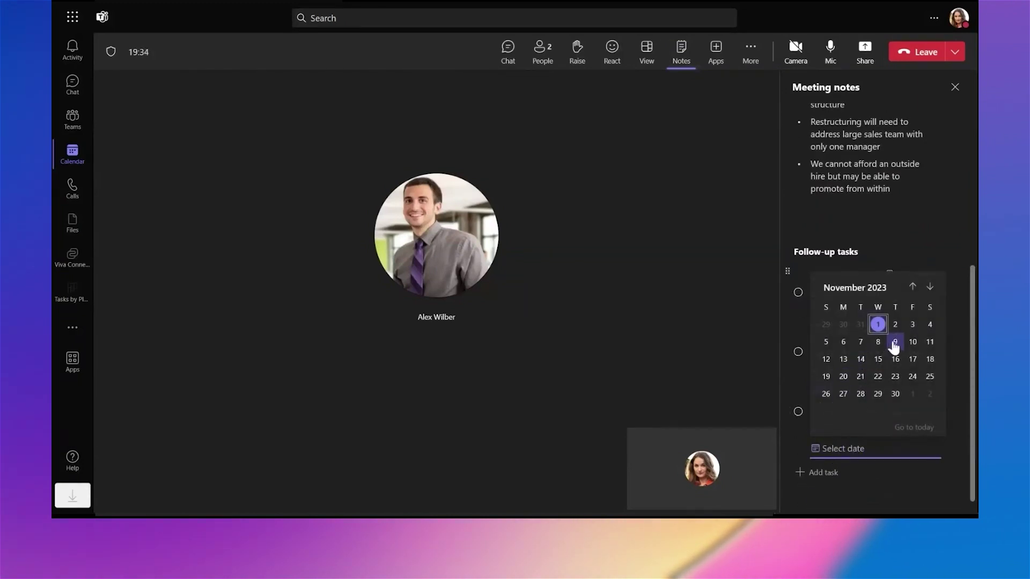
{"action": "left_click", "coordinate": [913, 326]}
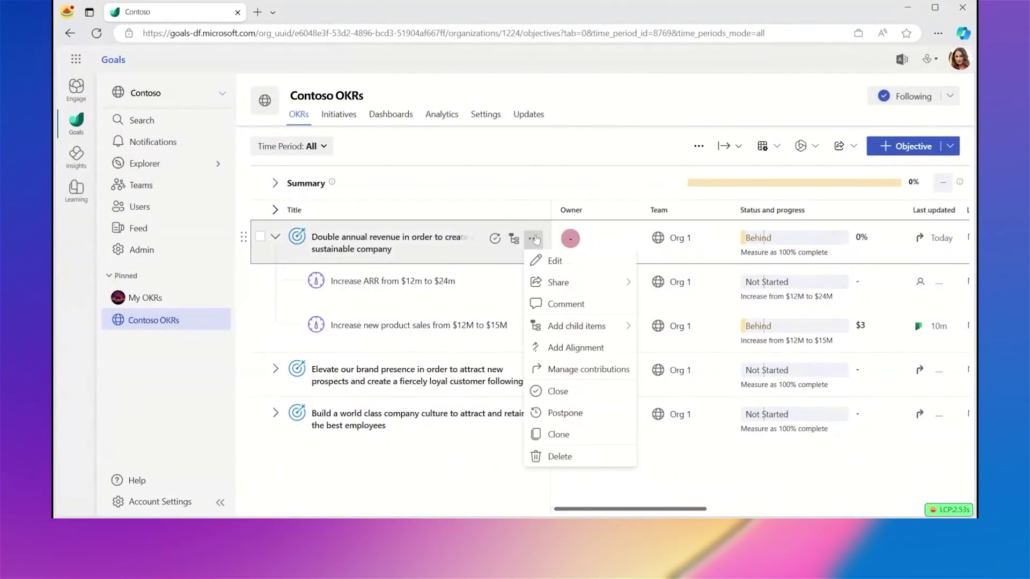
- Save a New product launch initiative under the revenue objective and view its details pane
{"action": "left_click", "coordinate": [670, 347]}
{"action": "type", "text": "New product launch"}
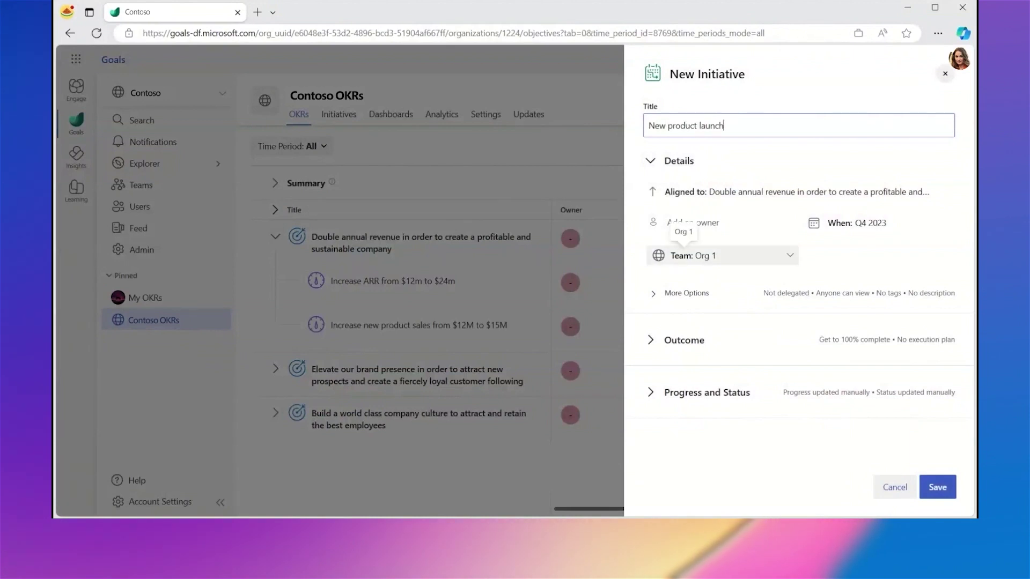
{"action": "left_click", "coordinate": [947, 495]}
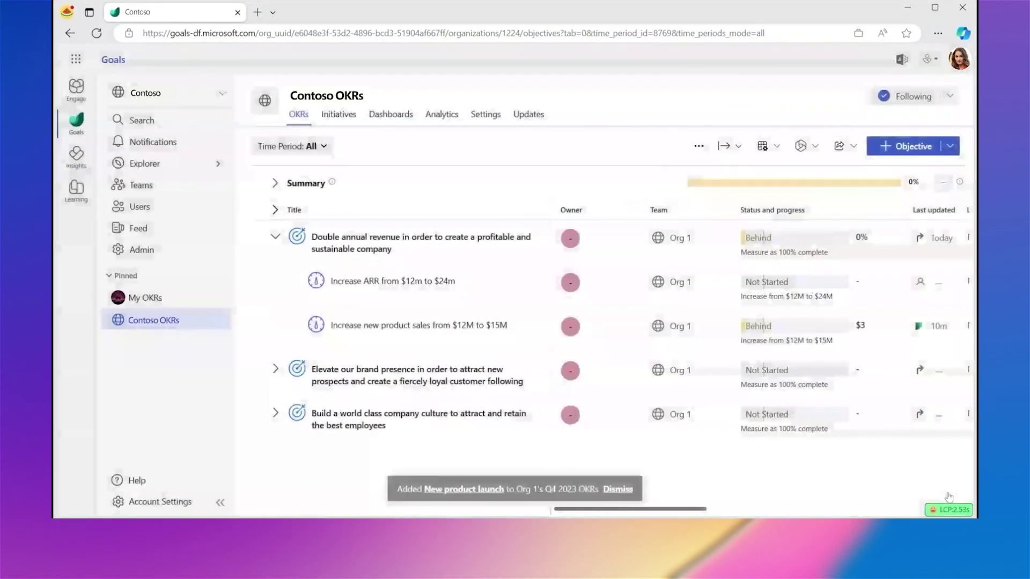
{"action": "left_click", "coordinate": [369, 371]}
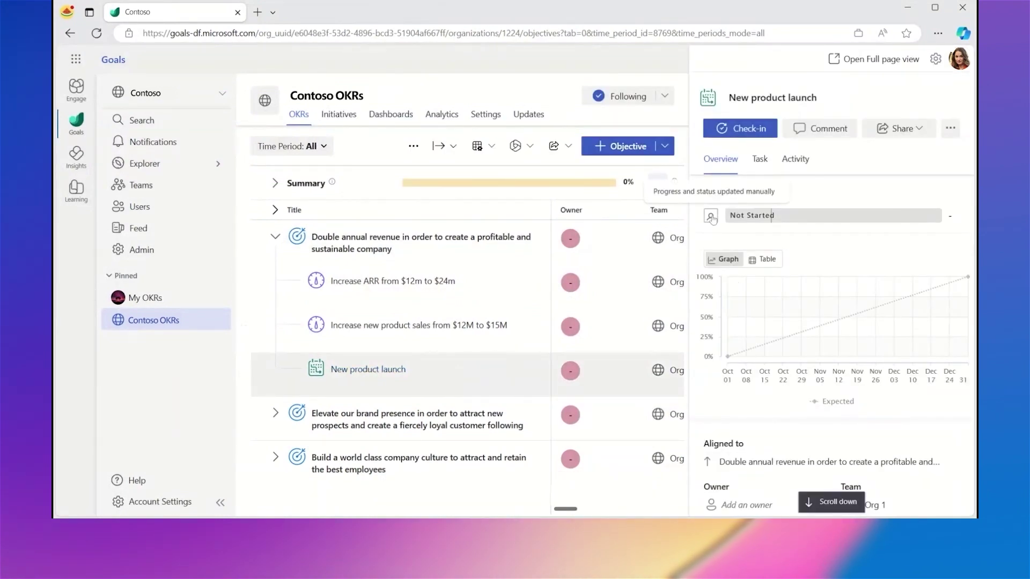
{"action": "scroll", "coordinate": [712, 219], "scroll_direction": "down", "scroll_amount": 5}
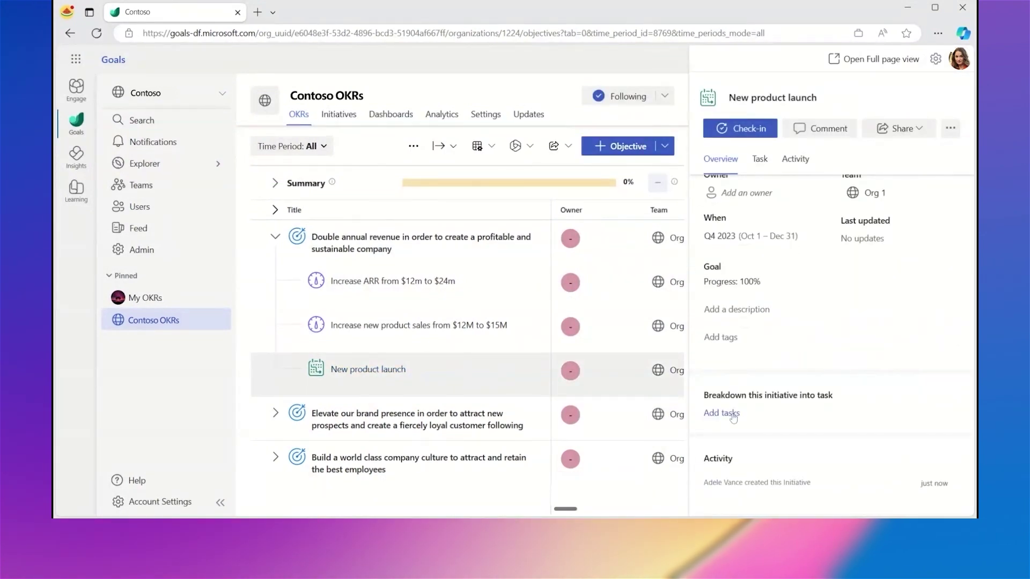
- Connect New product launch's tasks automatically to the Planner Product Launch plan data source
{"action": "left_click", "coordinate": [733, 413]}
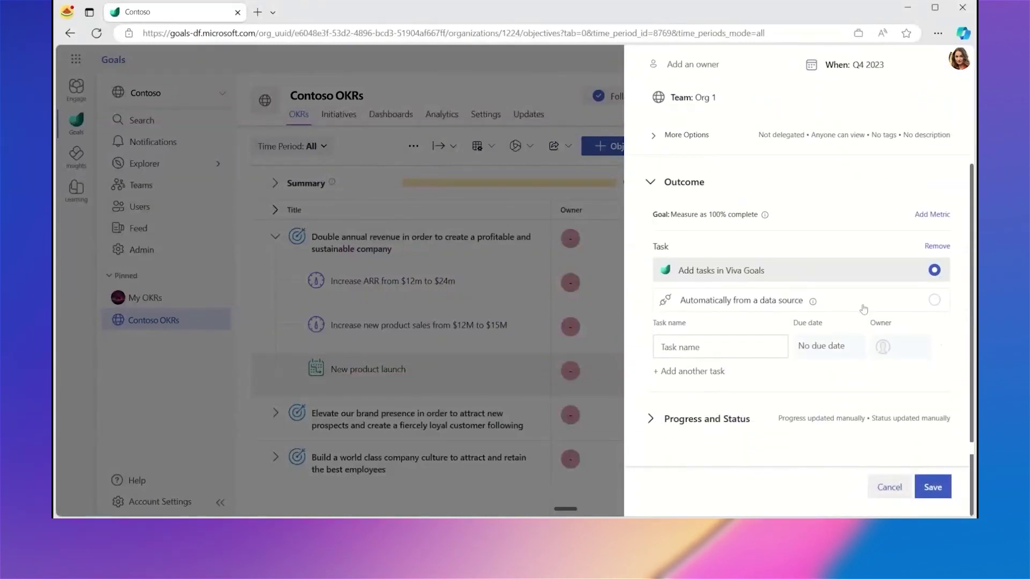
{"action": "left_click", "coordinate": [934, 301]}
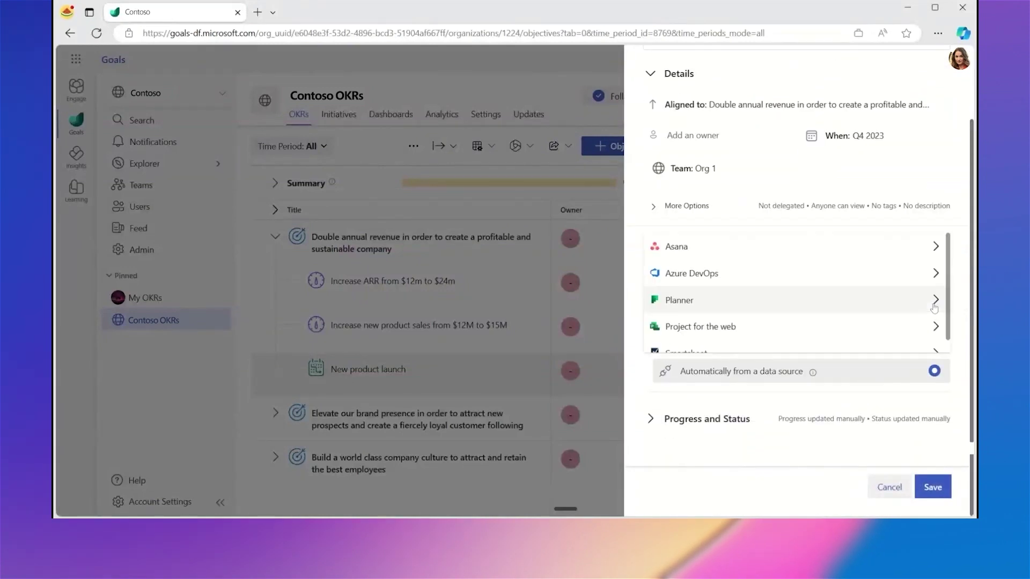
{"action": "left_click", "coordinate": [871, 301]}
{"action": "left_click", "coordinate": [720, 215]}
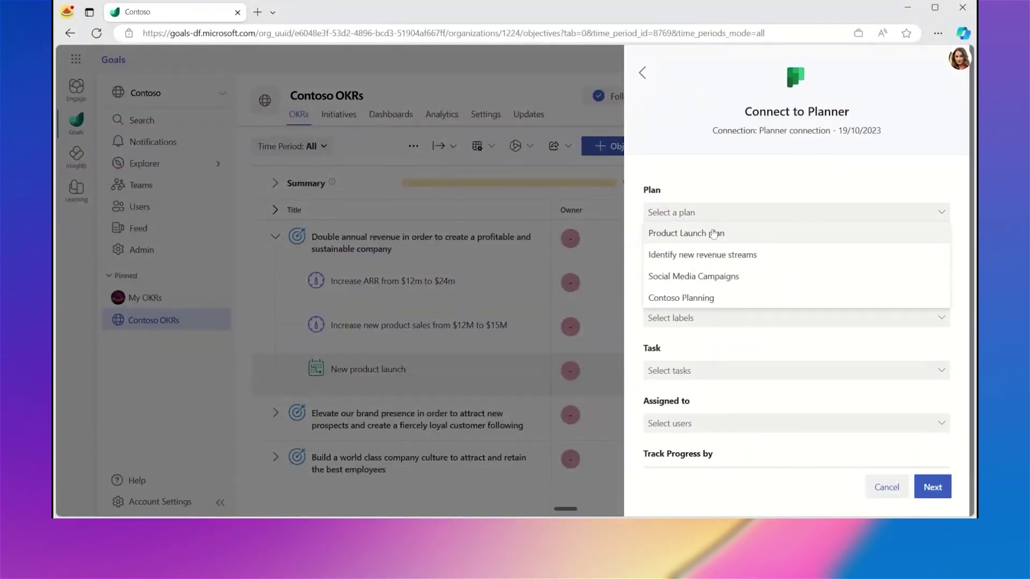
{"action": "left_click", "coordinate": [714, 234]}
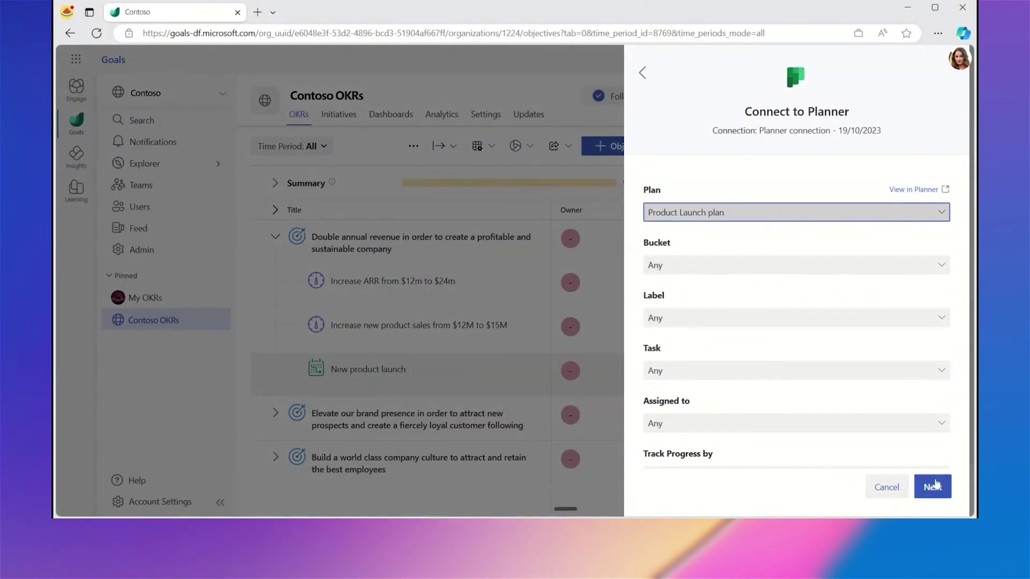
{"action": "left_click", "coordinate": [936, 484]}
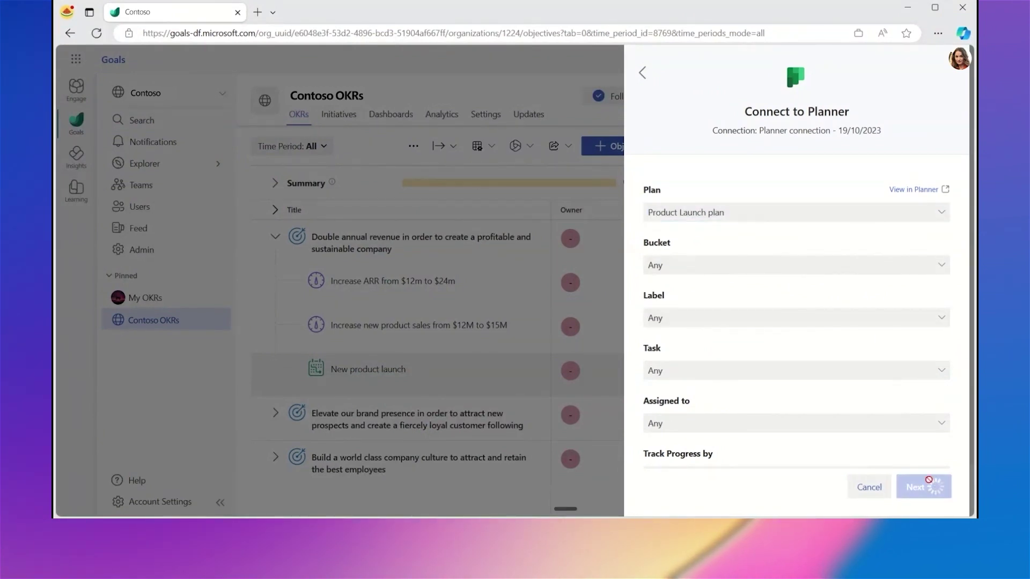
{"action": "scroll", "coordinate": [908, 452], "scroll_direction": "down", "scroll_amount": 3}
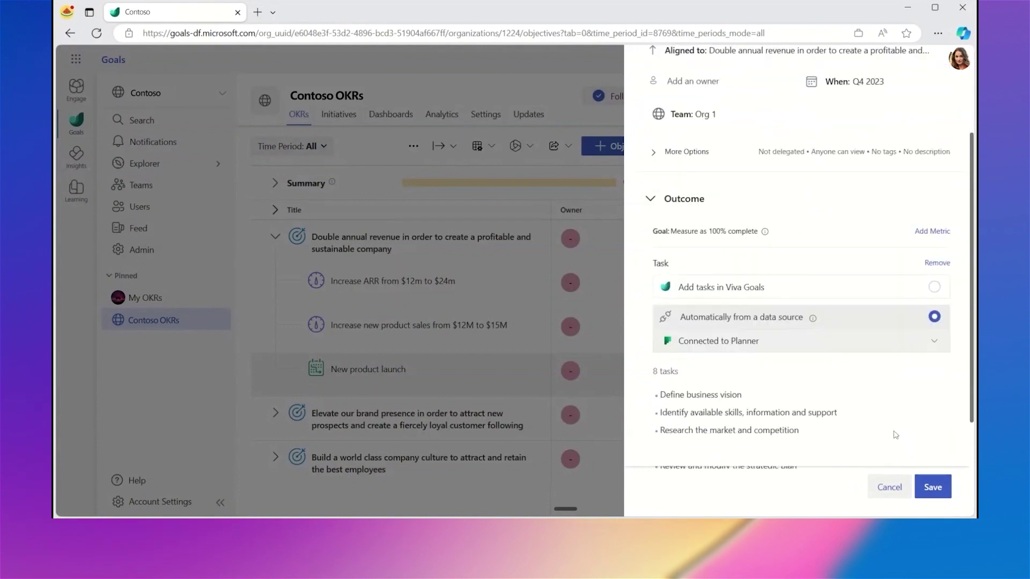
- Save the Planner-linked initiative and dismiss the progress popup showing 37%, On Track
{"action": "left_click", "coordinate": [939, 490]}
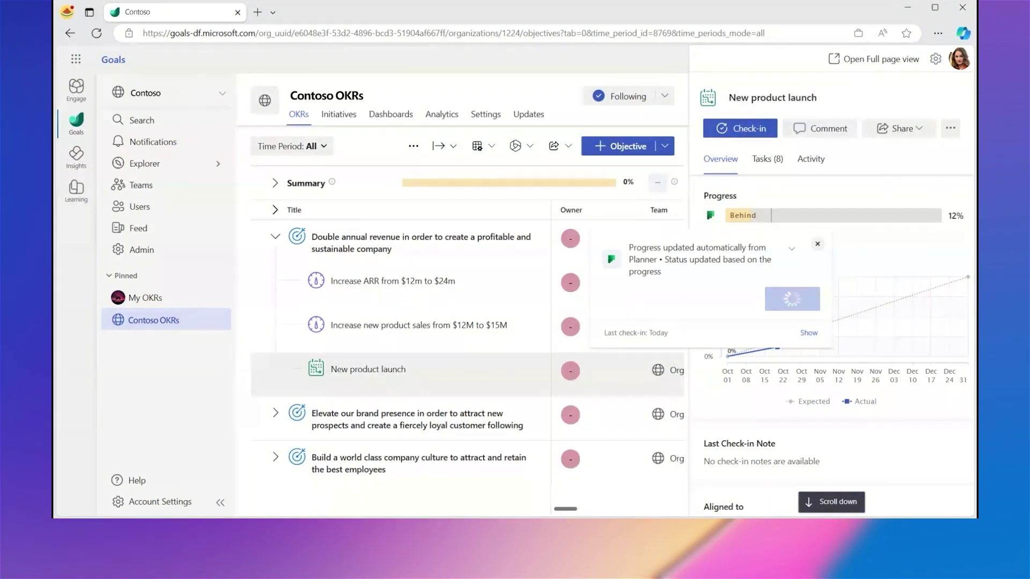
{"action": "left_click", "coordinate": [819, 245]}
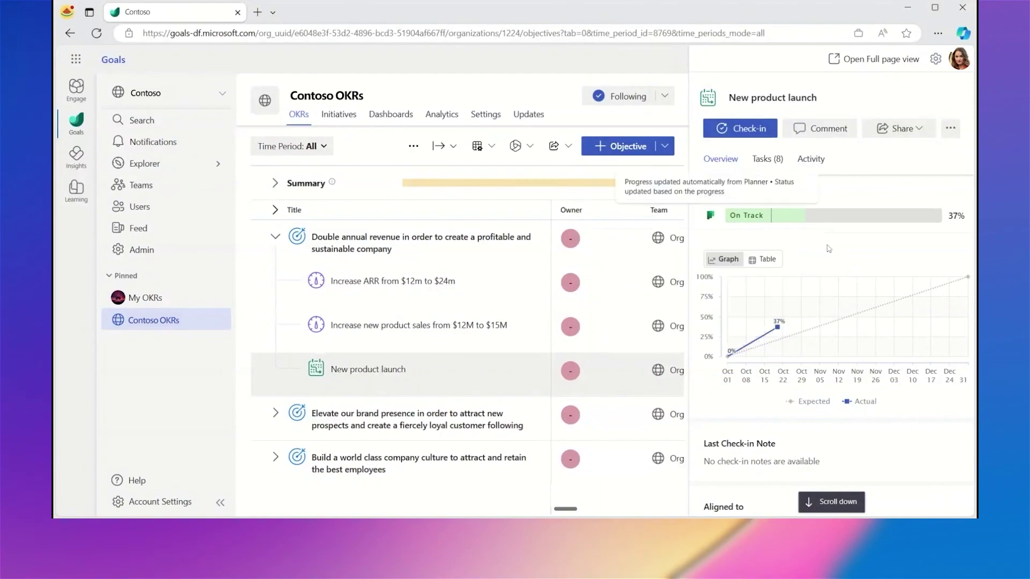
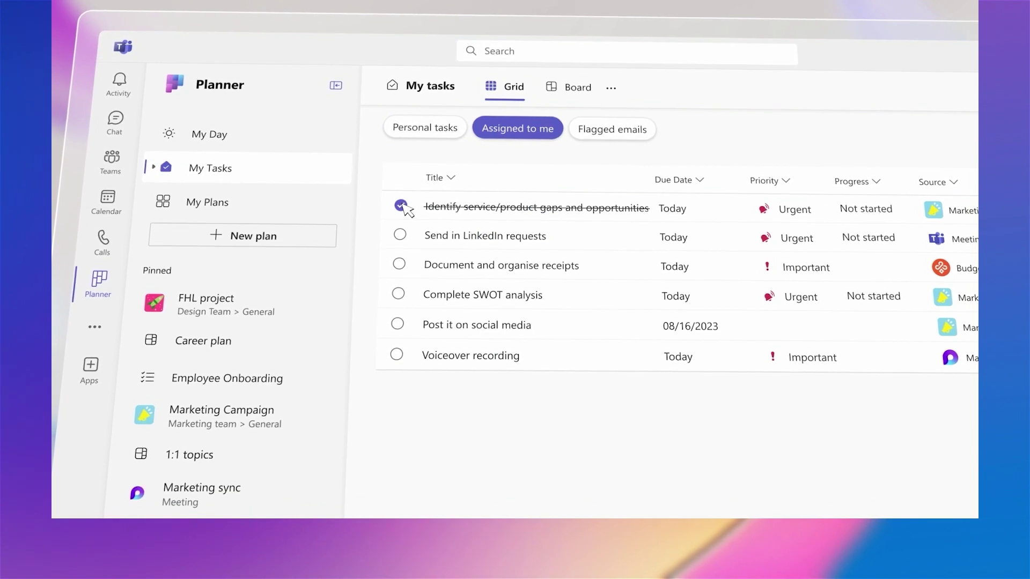
- Leave the My Tasks list for the My Plans overview in Planner's left pane
{"action": "left_click", "coordinate": [163, 204]}
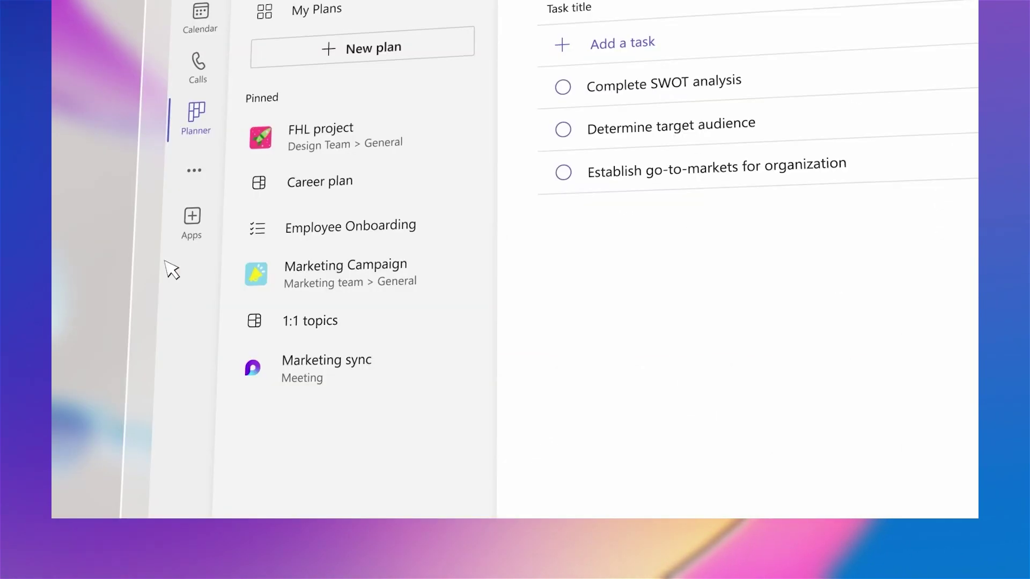
- Open the pinned Marketing Campaign plan and show its tasks in Board, then Timeline view
{"action": "left_click", "coordinate": [258, 281]}
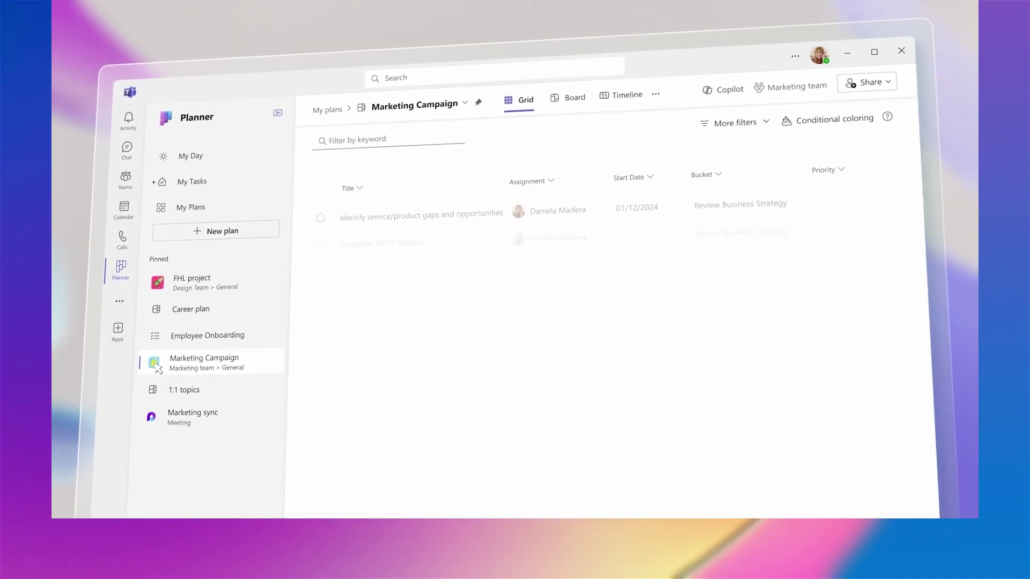
{"action": "left_click", "coordinate": [576, 99]}
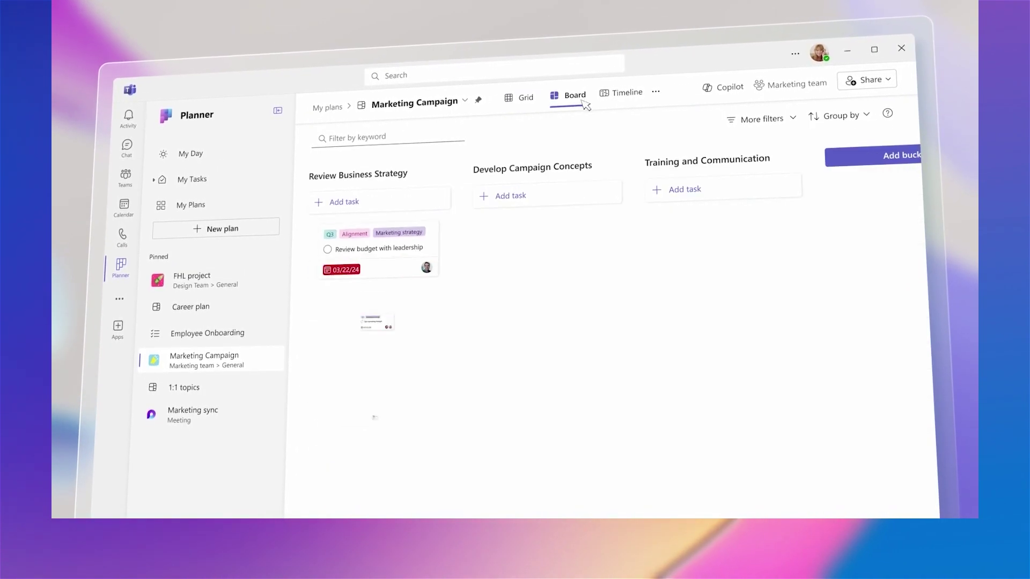
{"action": "left_click", "coordinate": [625, 93]}
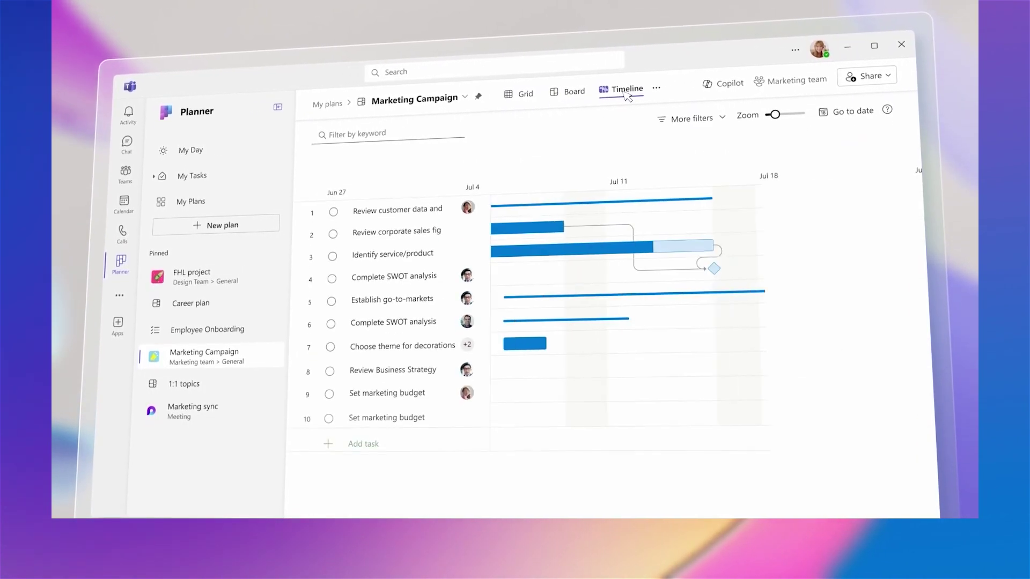